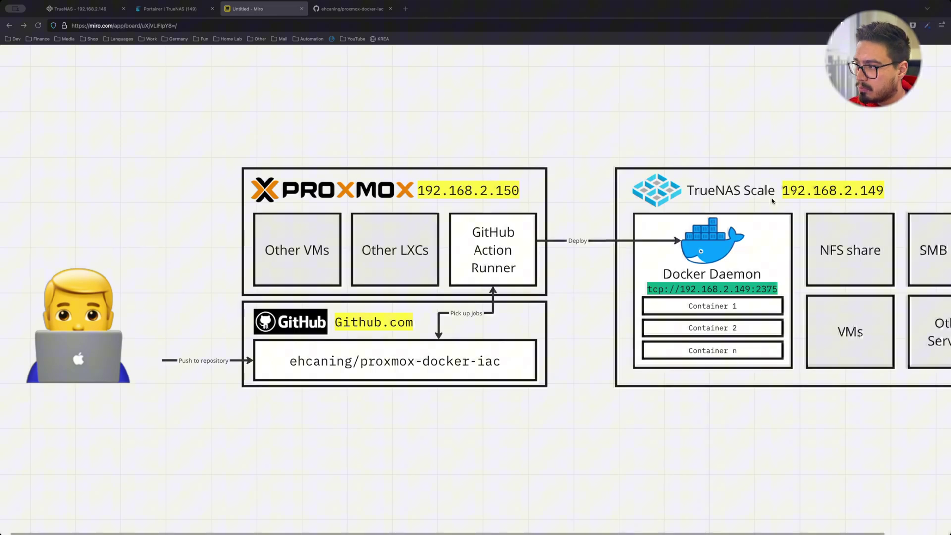
Pan left and right across the Miro deployment architecture diagram
scroll(305, 443, right, 2)
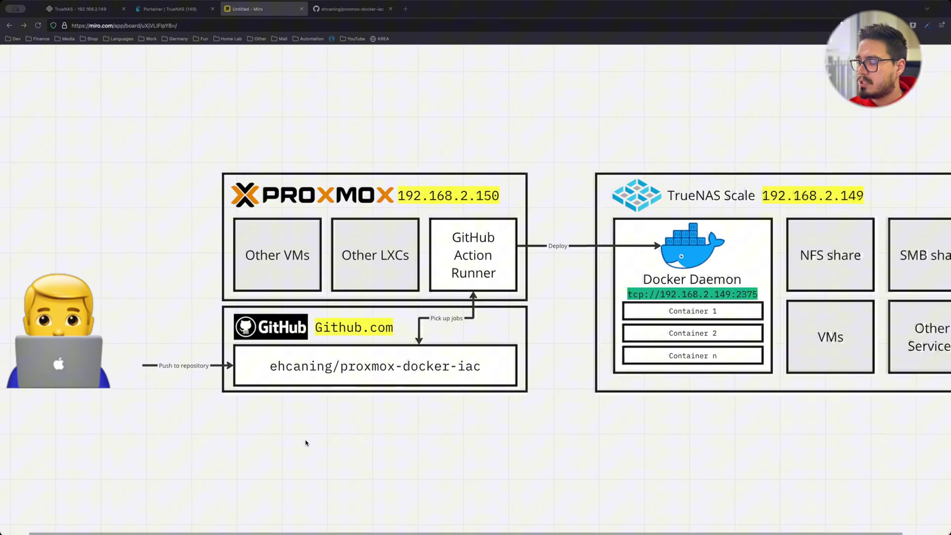
scroll(211, 389, left, 2)
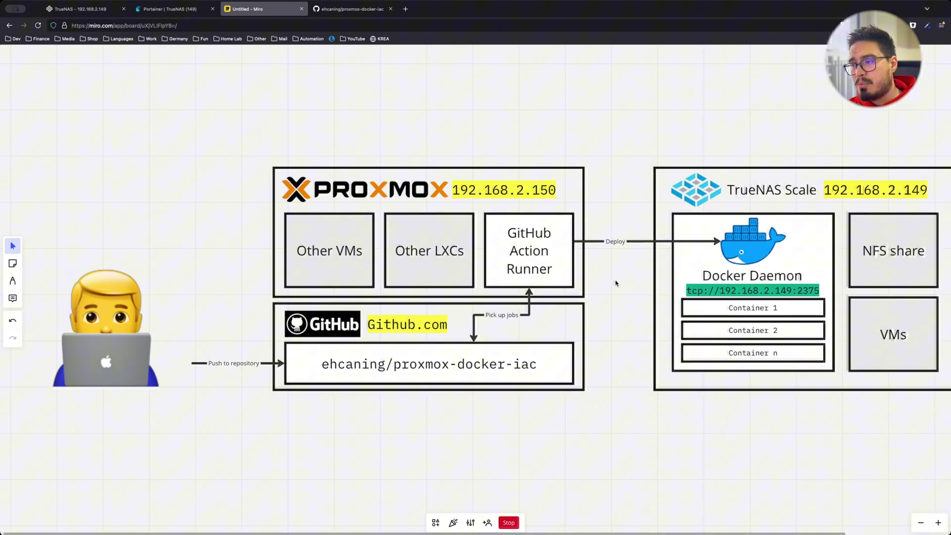
scroll(604, 276, right, 3)
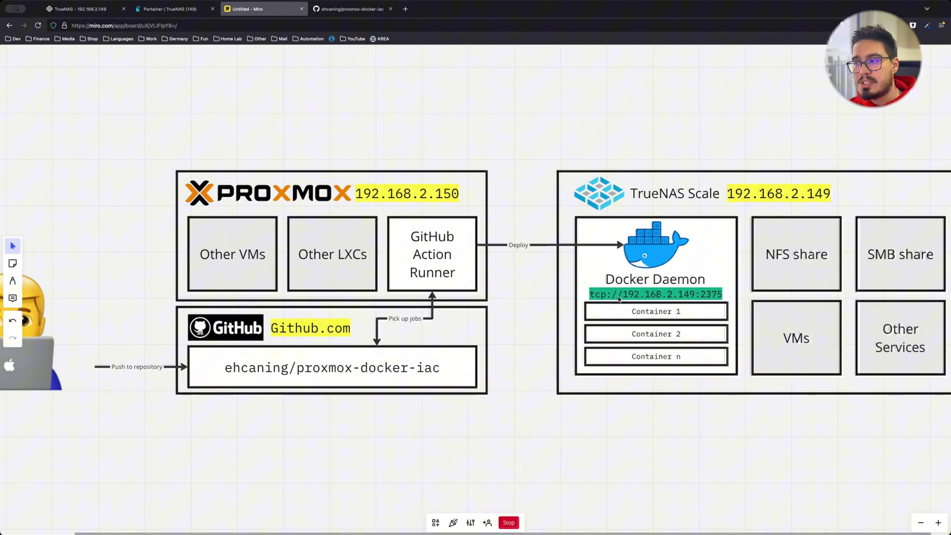
scroll(692, 289, left, 3)
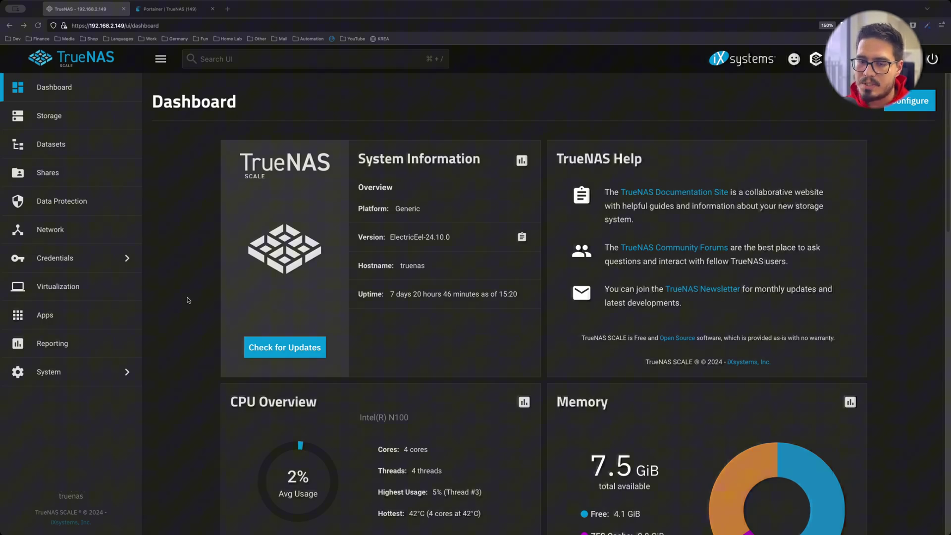
Install Uptime Kuma from the Discover Apps Monitoring section using default settings
click(47, 317)
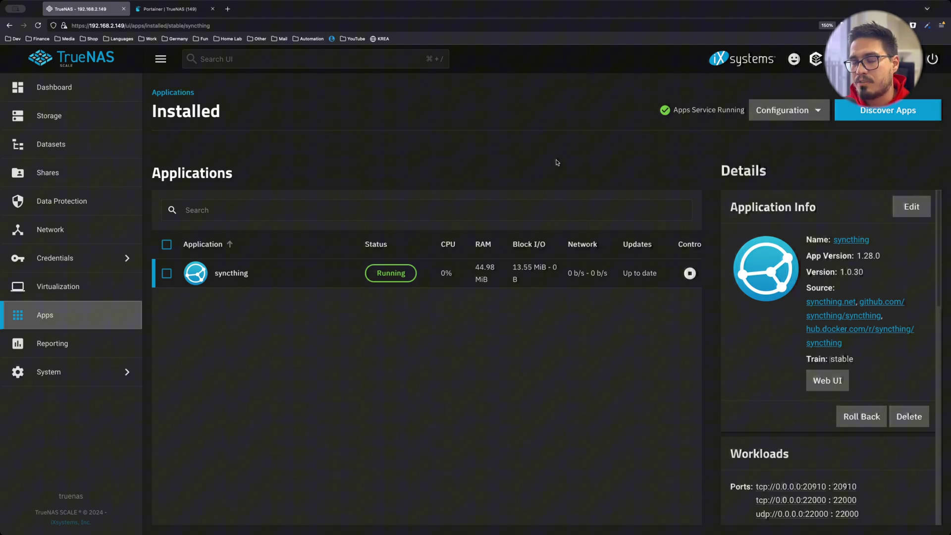
click(915, 117)
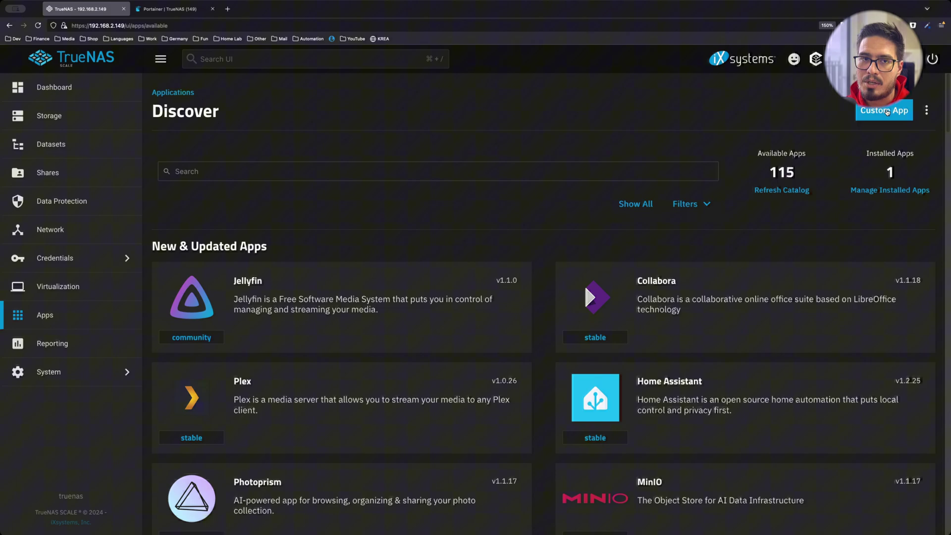
scroll(281, 250, down, 8)
scroll(331, 251, down, 10)
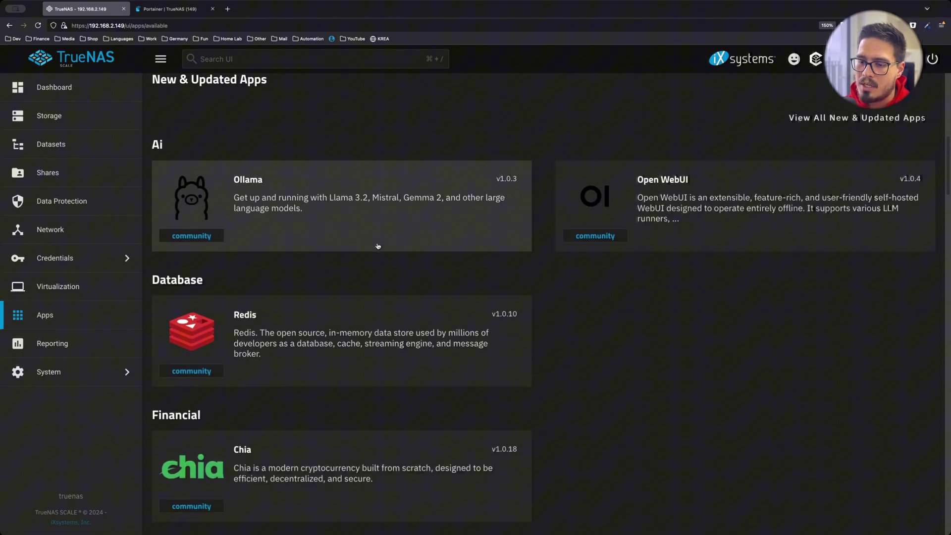
scroll(380, 245, down, 10)
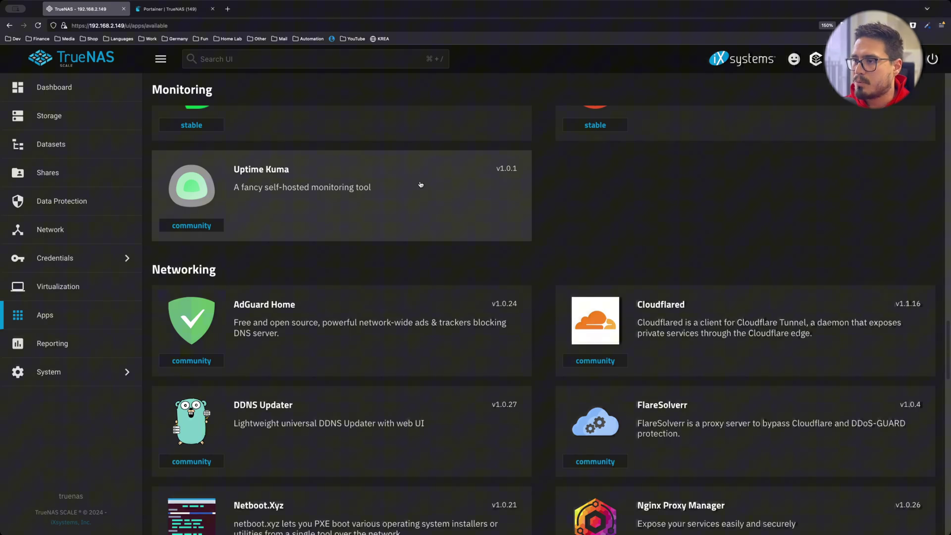
click(420, 185)
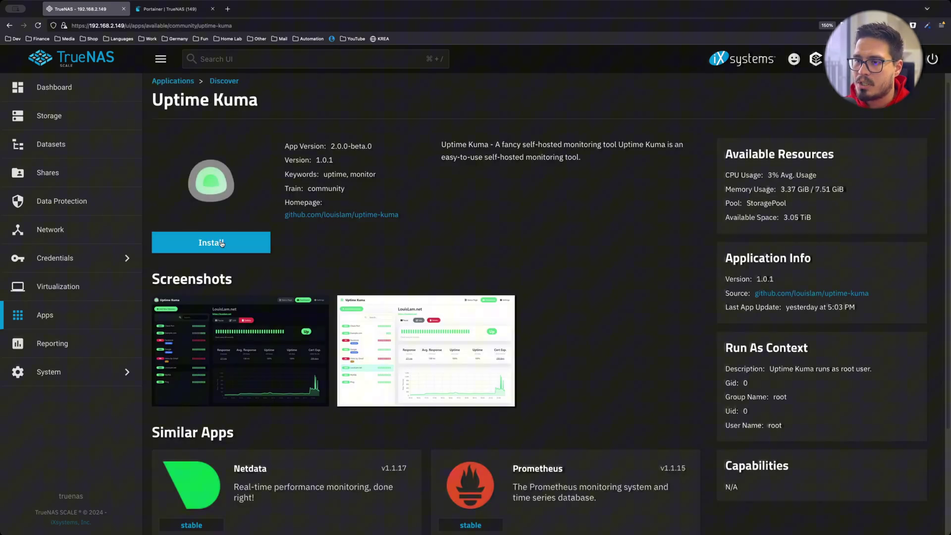
click(222, 243)
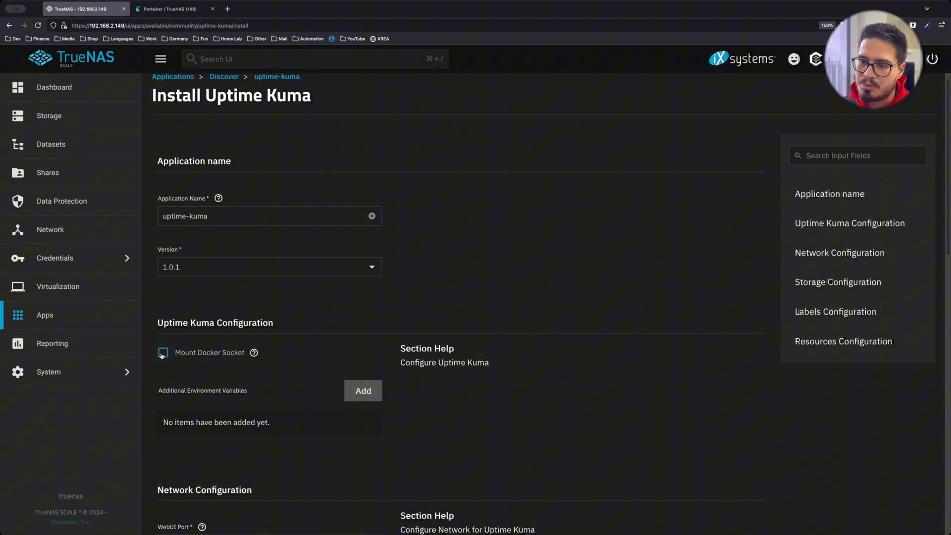
scroll(452, 218, down, 12)
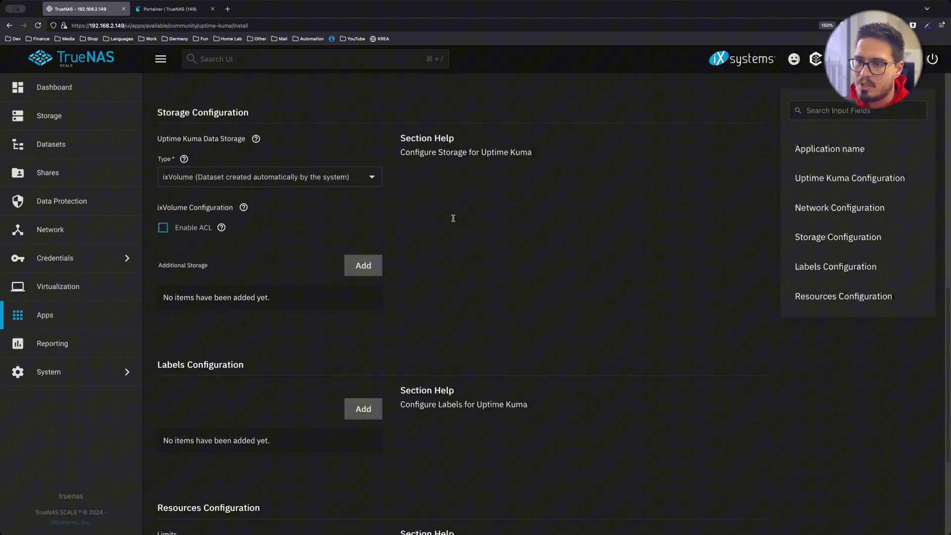
scroll(454, 224, down, 2)
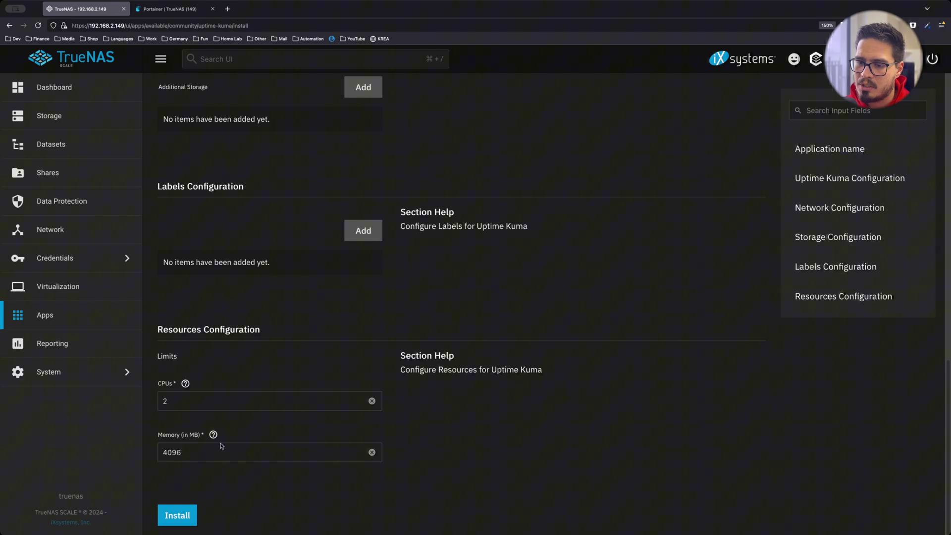
click(181, 511)
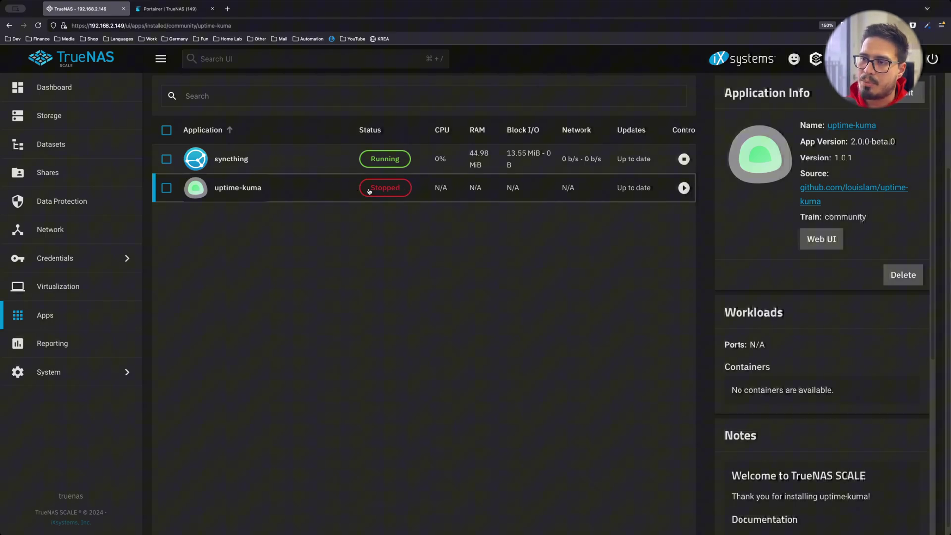
Refresh the installed apps list to update Uptime Kuma's status
scroll(826, 325, down, 1)
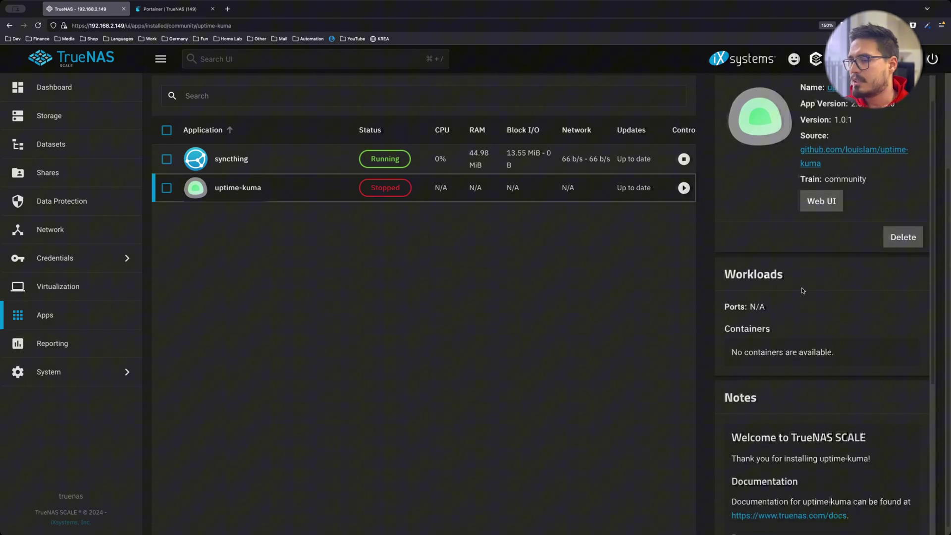
scroll(867, 292, down, 1)
key(super+r)
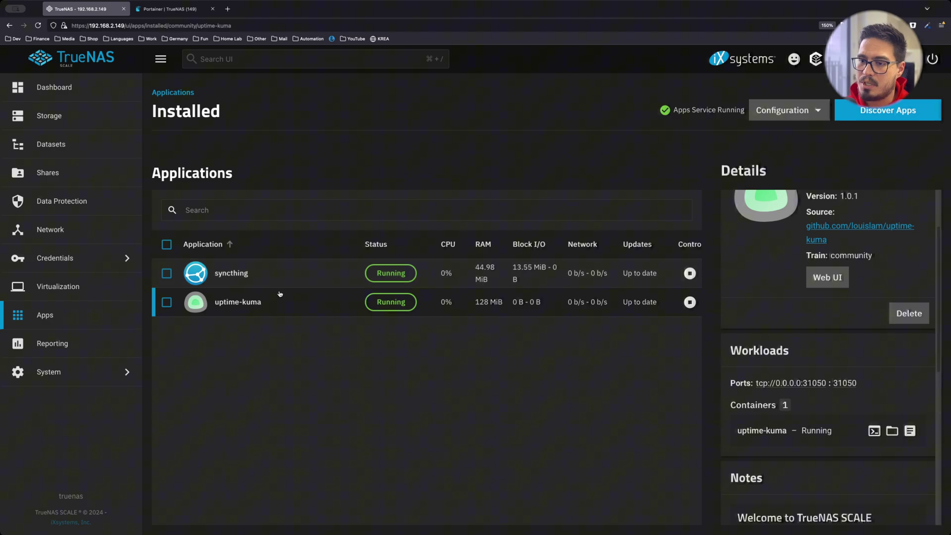
Open Uptime Kuma's web interface at 192.168.2.149:31050 in a new tab
scroll(817, 310, down, 1)
double_click(844, 367)
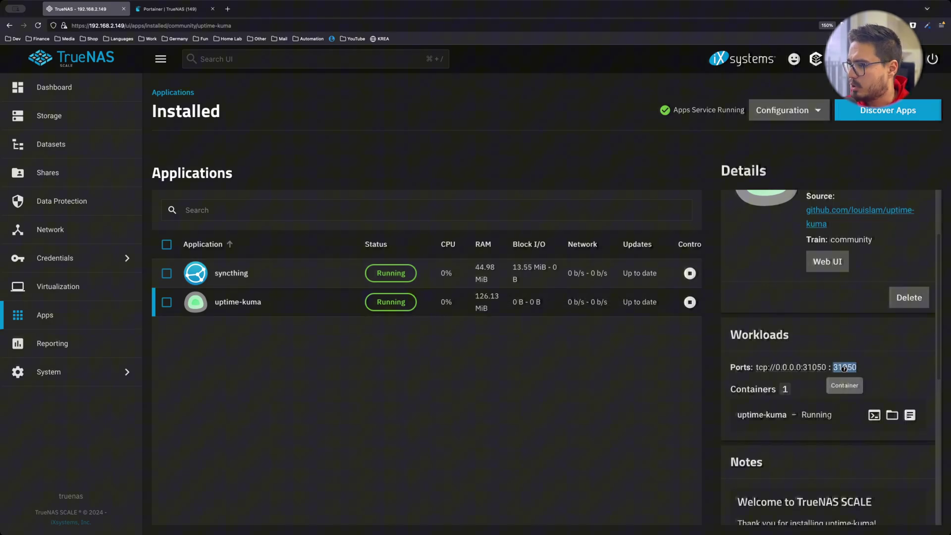
click(228, 9)
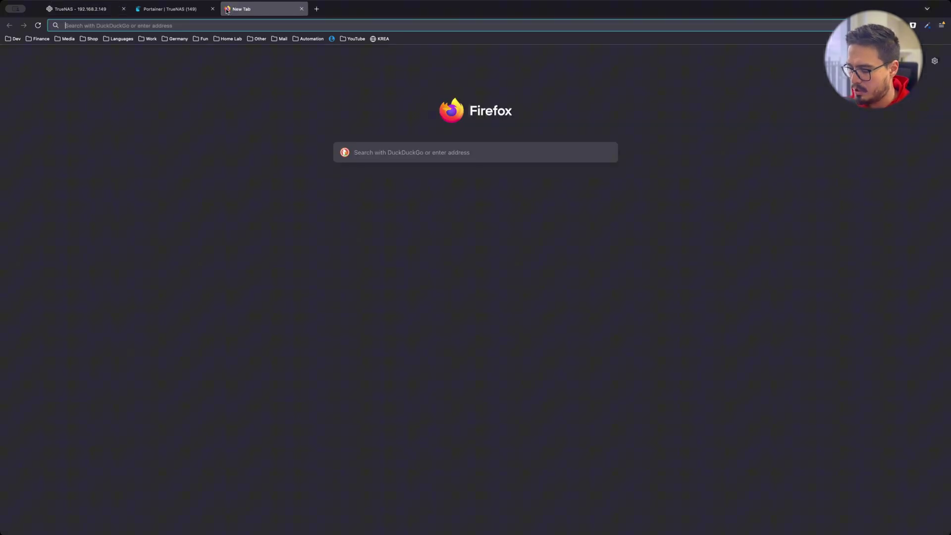
text(192.168.2.149:31050)
key(Return)
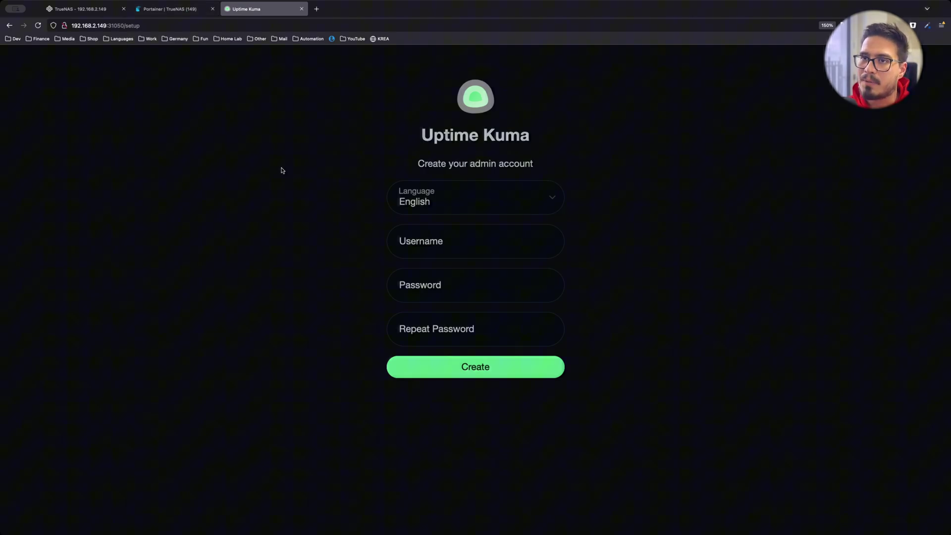
View the last 500 lines of the uptime-kuma container logs
click(73, 11)
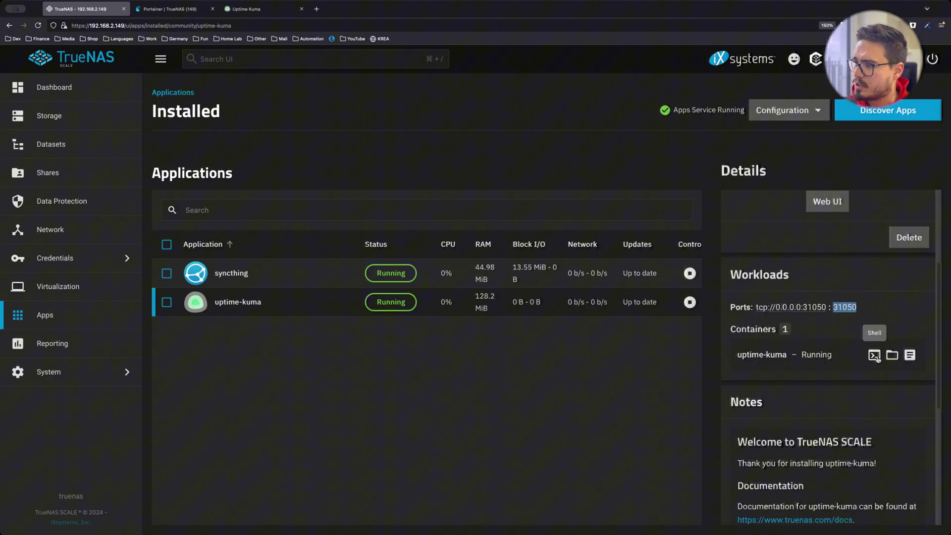
click(911, 358)
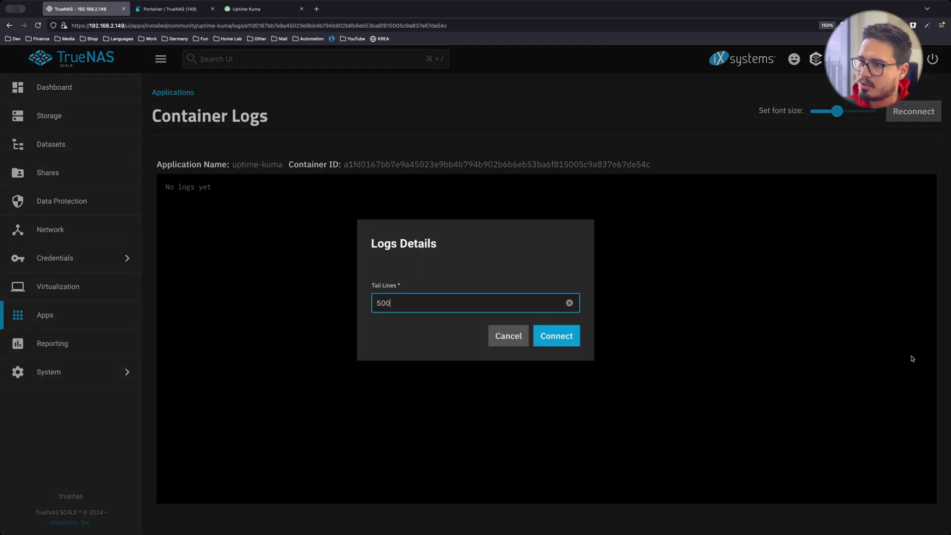
click(552, 339)
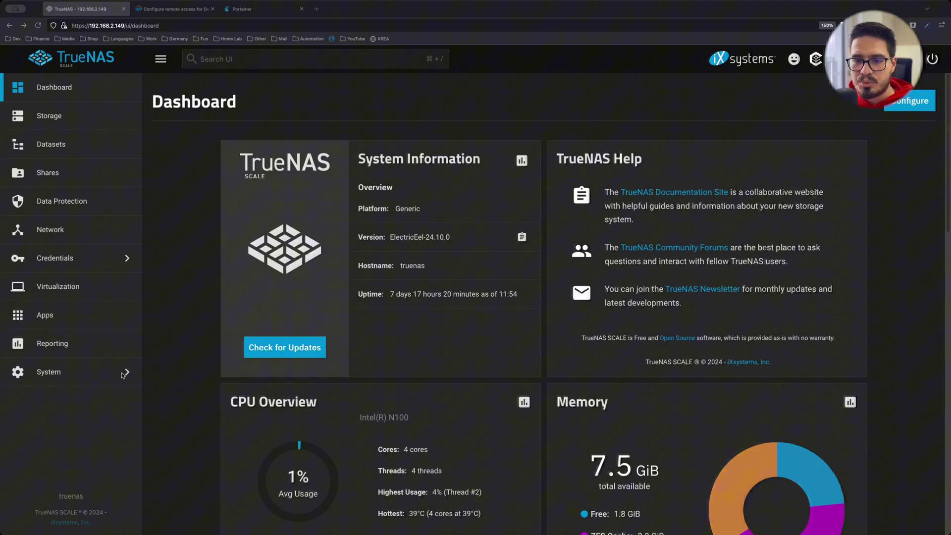
Open the TrueNAS System shell and switch to root with sudo su
click(127, 374)
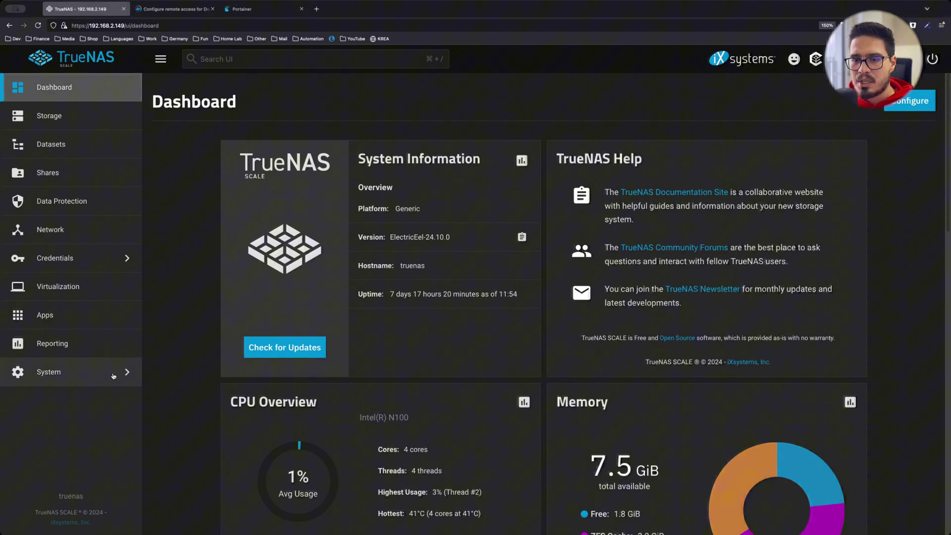
click(190, 233)
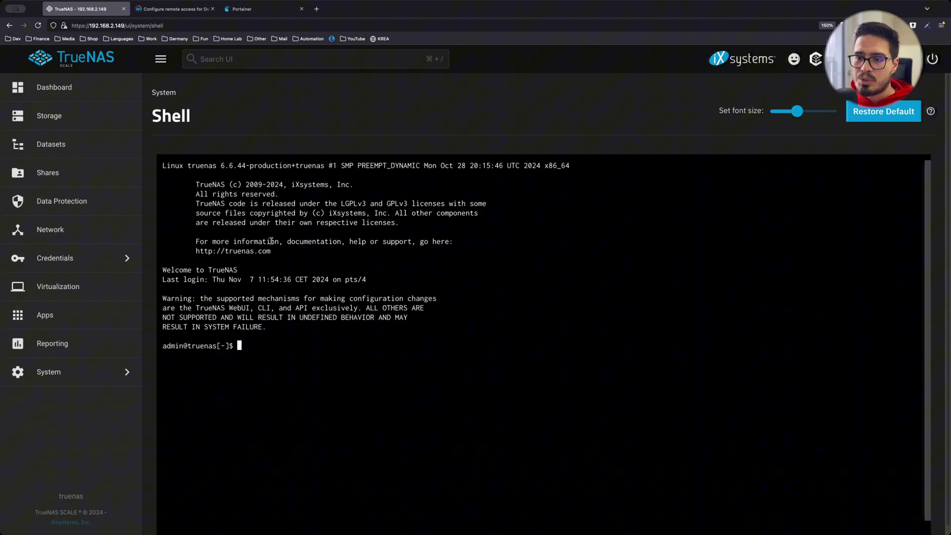
text(sudo su)
key(Return)
key(Return)
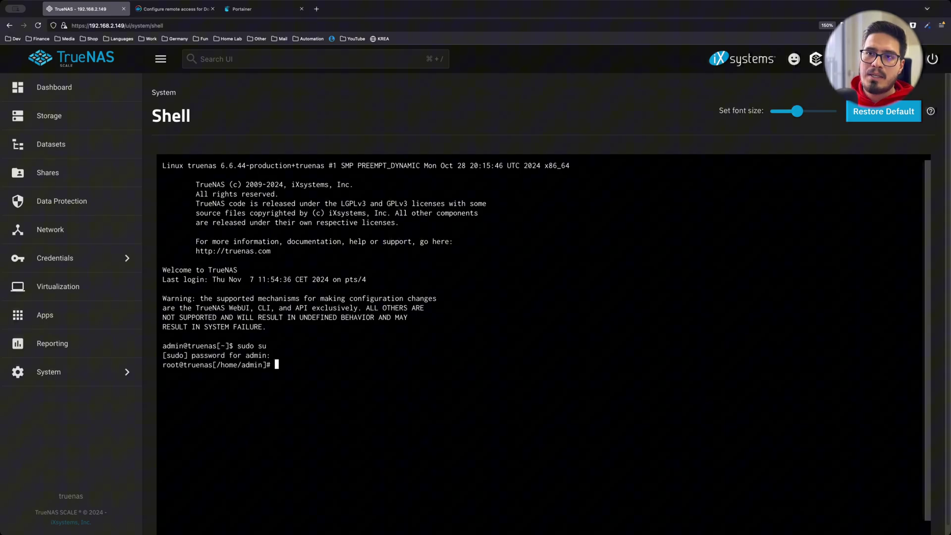
key(ctrl+Tab)
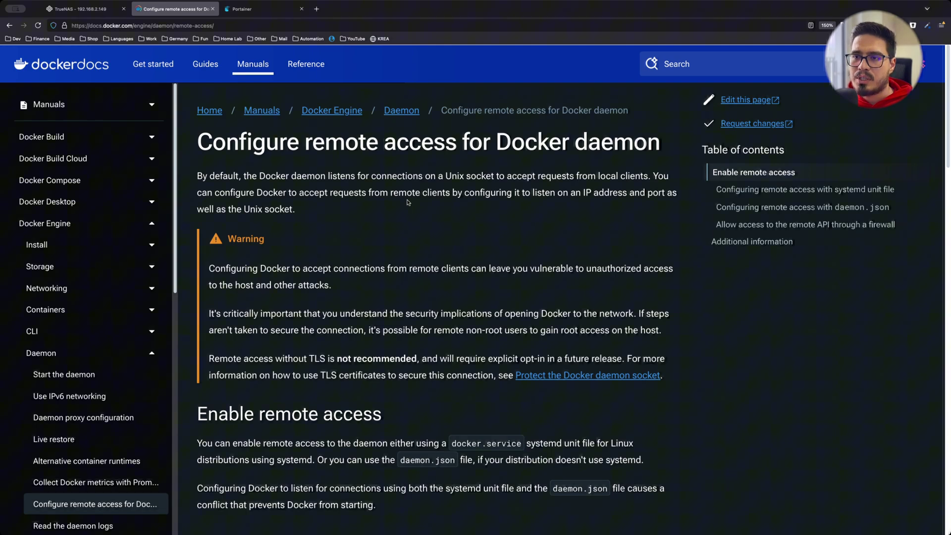
Run 'systemctl edit docker.service', copied from the Docker docs, to open the override file
scroll(407, 202, down, 2)
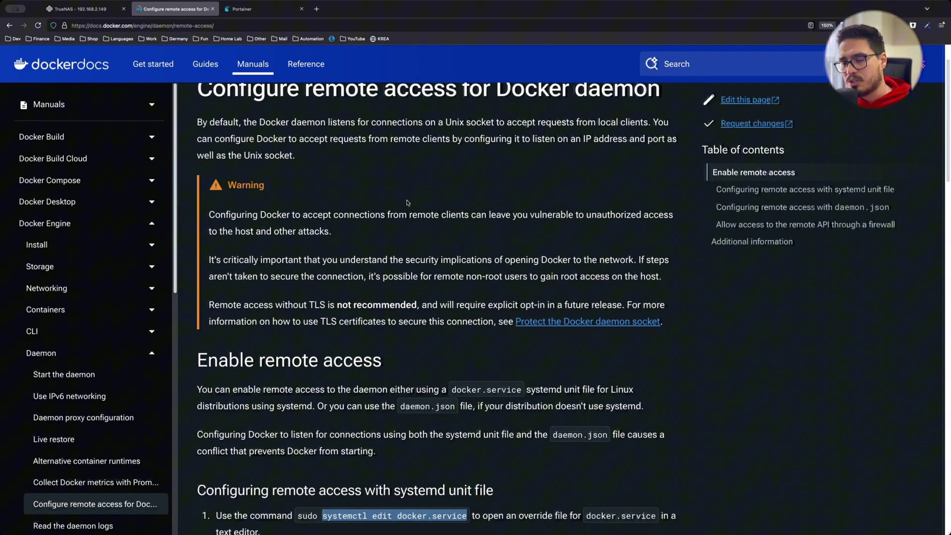
scroll(408, 202, down, 10)
click(350, 261)
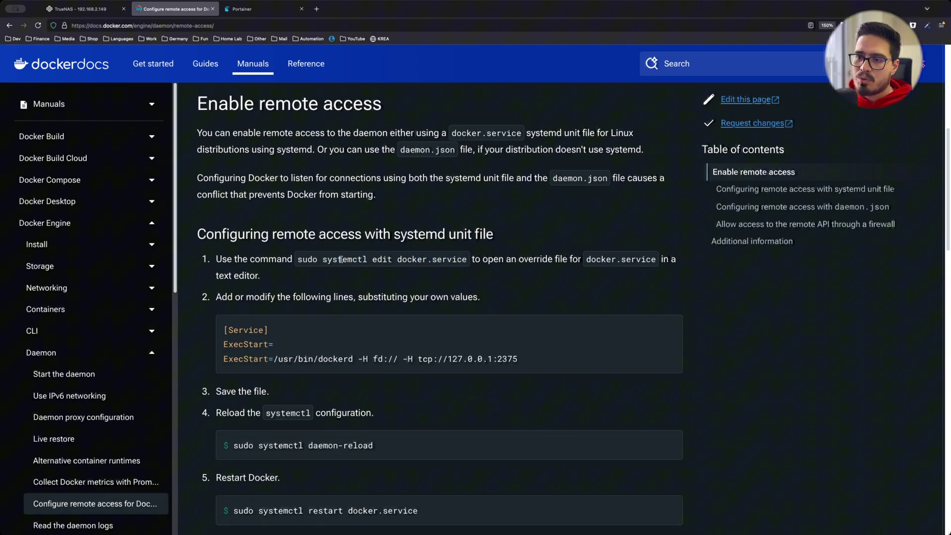
drag(350, 260, 466, 261)
key(super+c)
key(super+1)
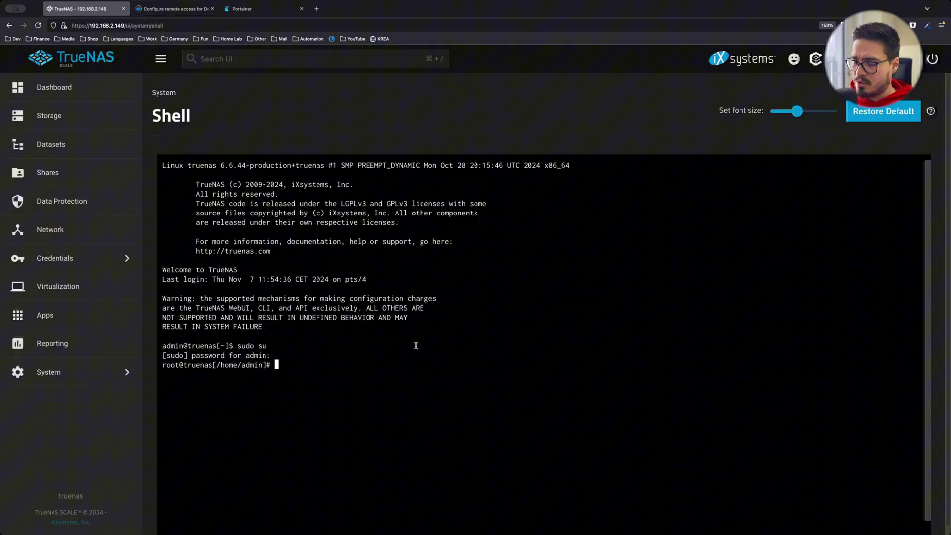
key(super+v)
key(Return)
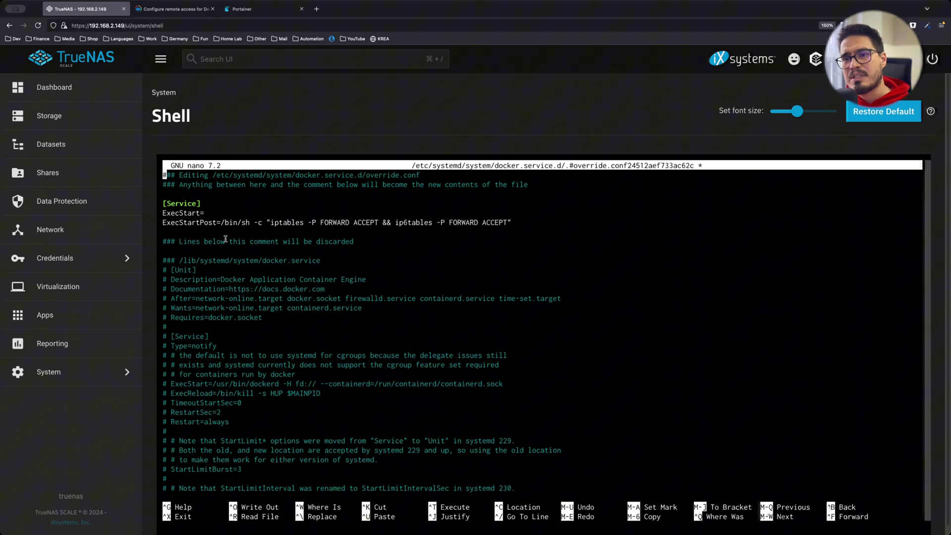
Paste the docs' dockerd ExecStart line below the empty ExecStart= entry
key(super+2)
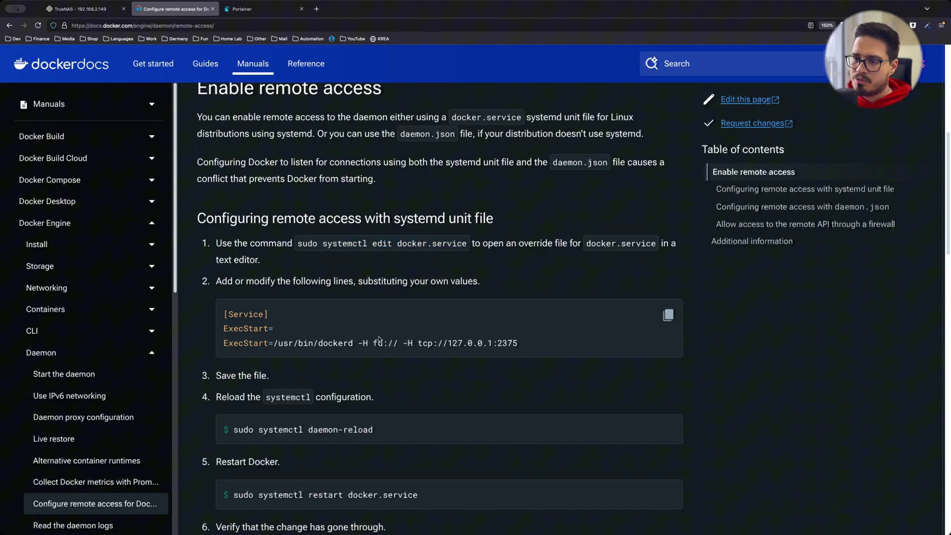
drag(517, 343, 223, 343)
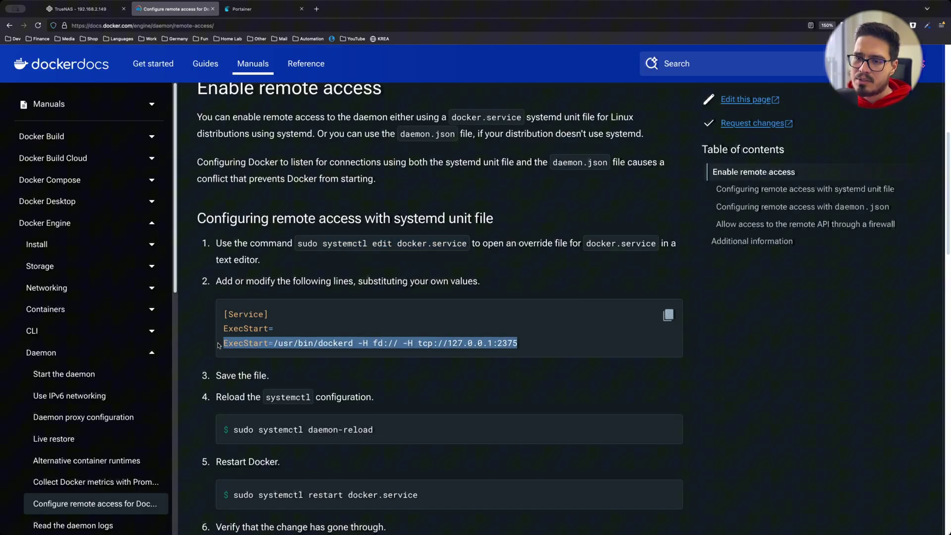
key(super+c)
click(94, 10)
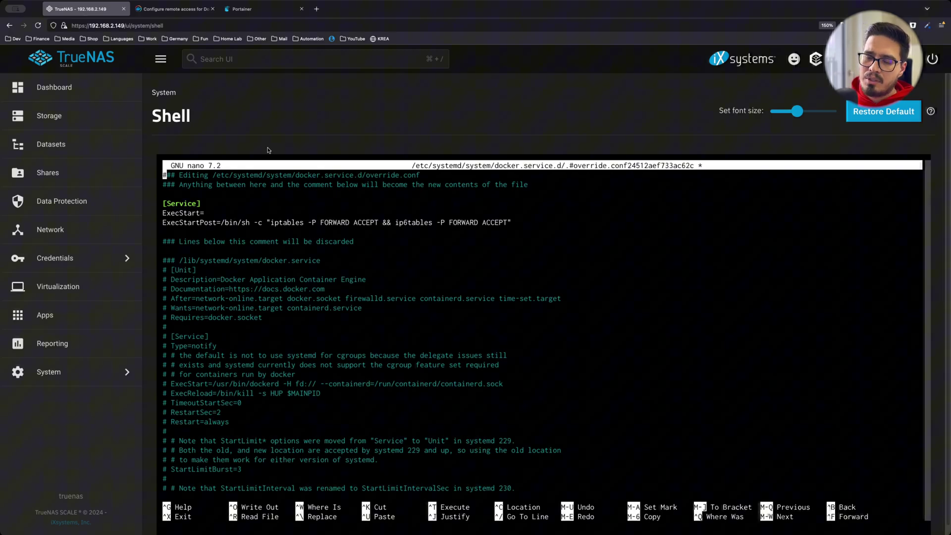
key(Down)
key(Down)
key(Down)
key(Down)
key(Down)
key(Up)
key(End)
key(Return)
key(super+v)
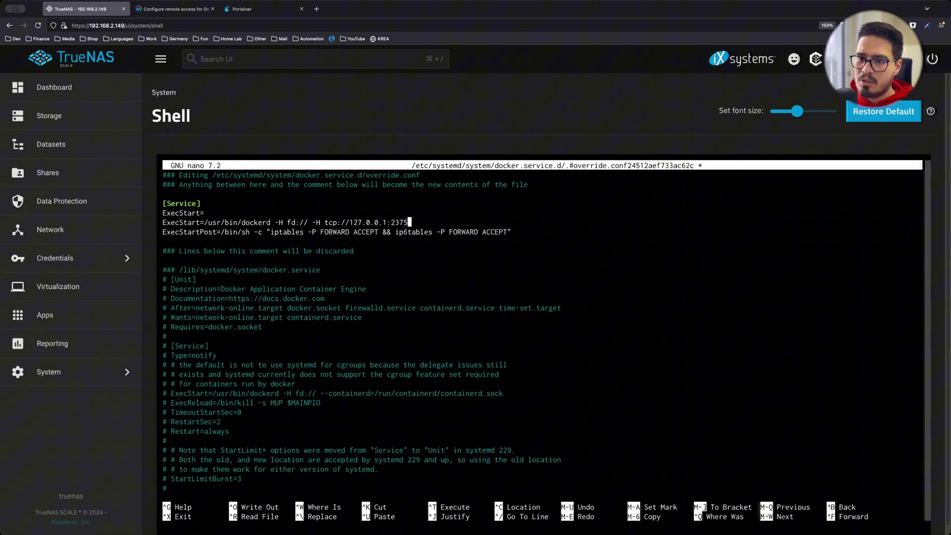
Change the listen address from 127.0.0.1 to 0.0.0.0 and save the override file
key(Left)
key(Left)
key(Left)
key(Left)
key(Left)
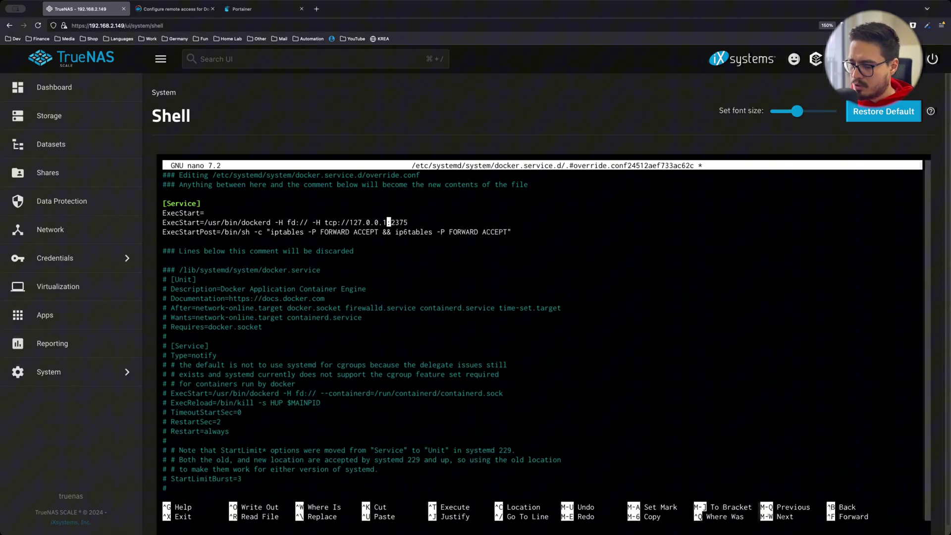
key(Left)
key(Left)
key(Left)
key(Left)
key(Left)
key(Left)
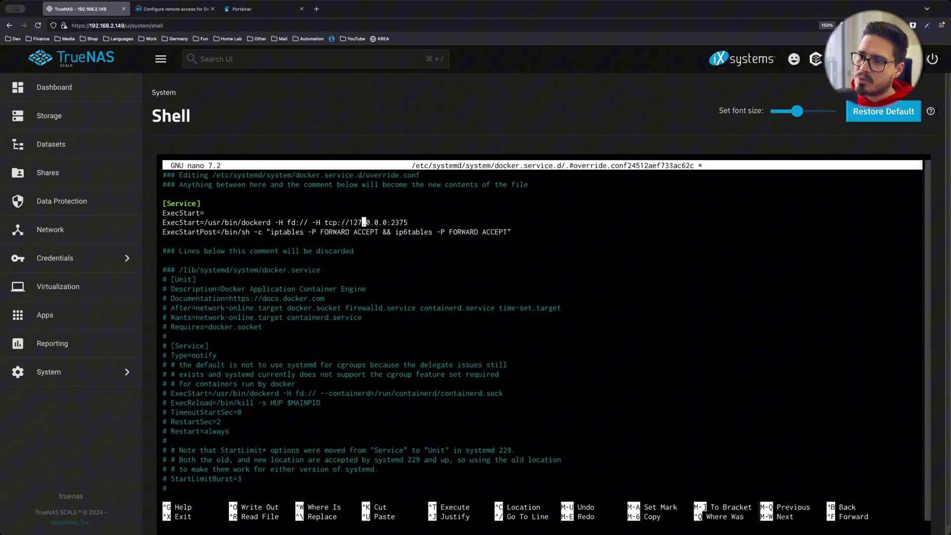
key(BackSpace)
key(BackSpace)
key(BackSpace)
text(0)
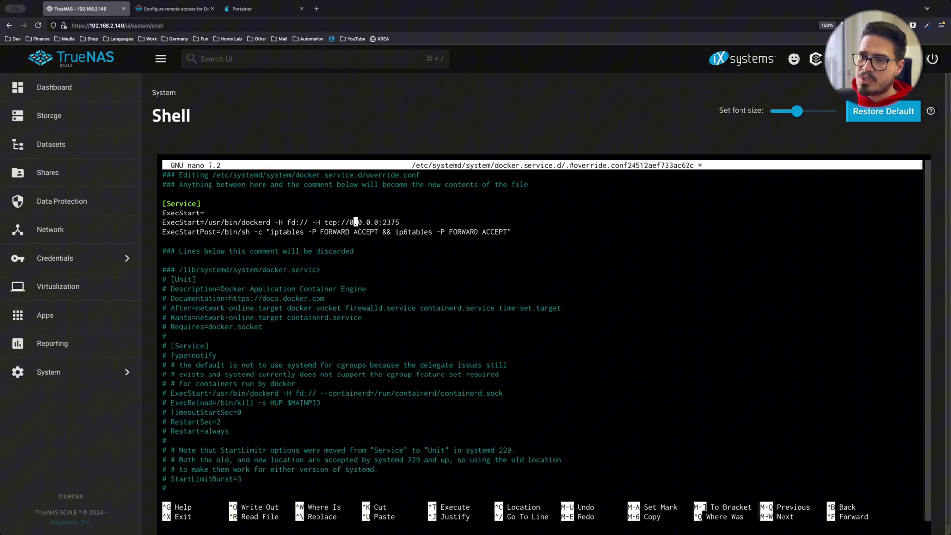
key(ctrl+s)
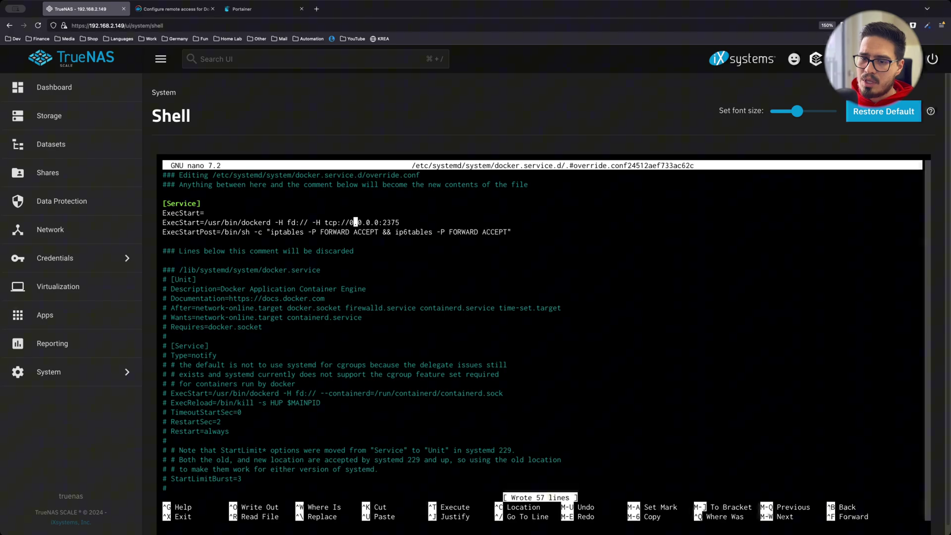
key(ctrl+x)
key(ctrl+Tab)
drag(291, 315, 374, 318)
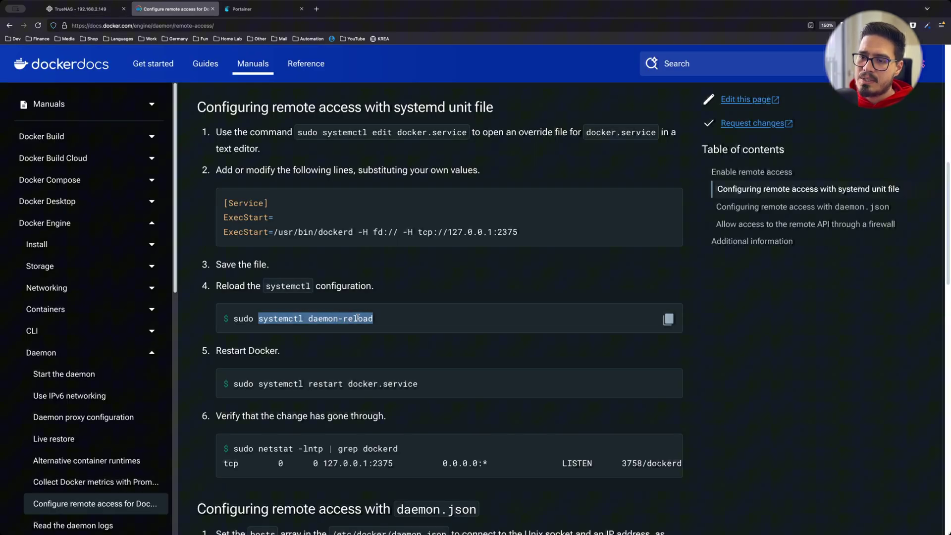
Run systemctl daemon-reload and systemctl restart docker.service in the shell
key(ctrl+shift+Tab)
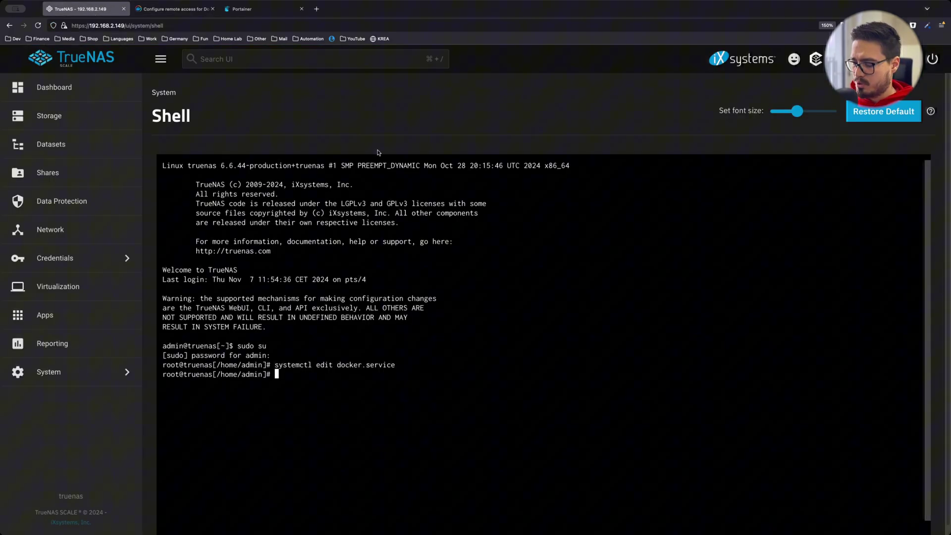
key(super+v)
key(Return)
key(ctrl+Tab)
drag(258, 383, 418, 384)
click(84, 10)
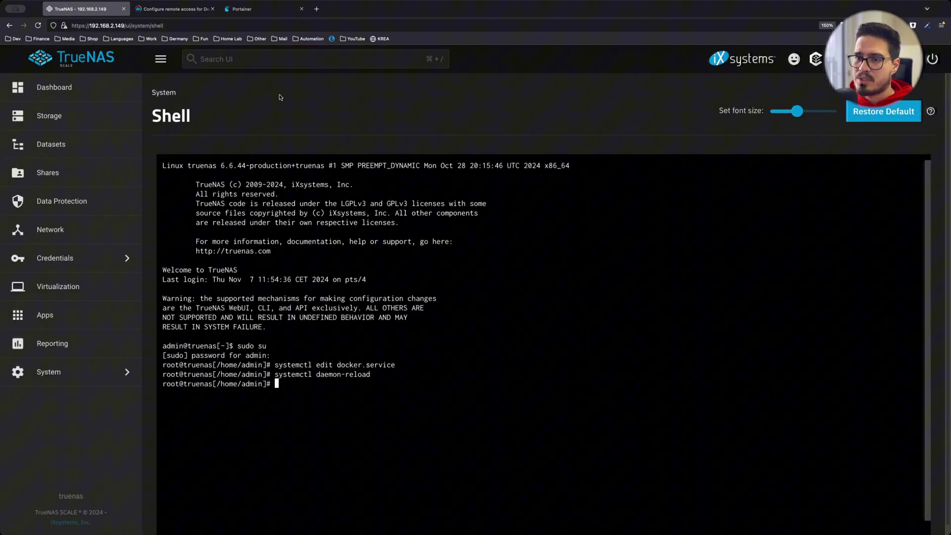
key(super+v)
key(Return)
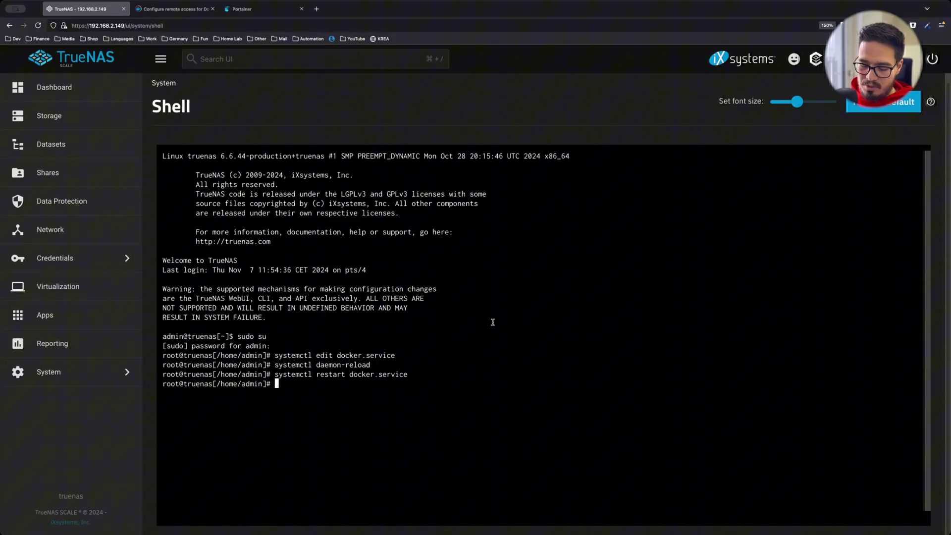
Run netstat -lntp | grep dockerd to confirm dockerd listens on port 2375
key(super+v)
key(Return)
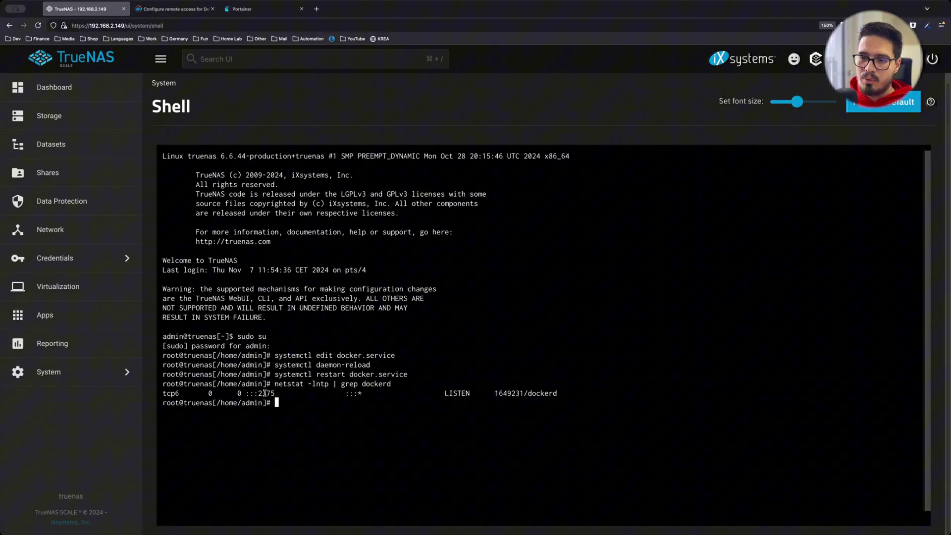
triple_click(531, 393)
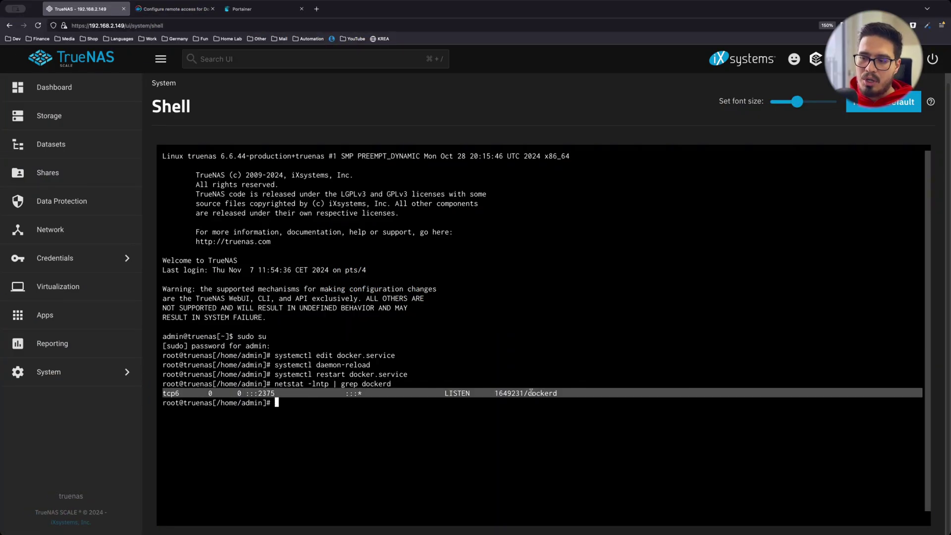
click(275, 392)
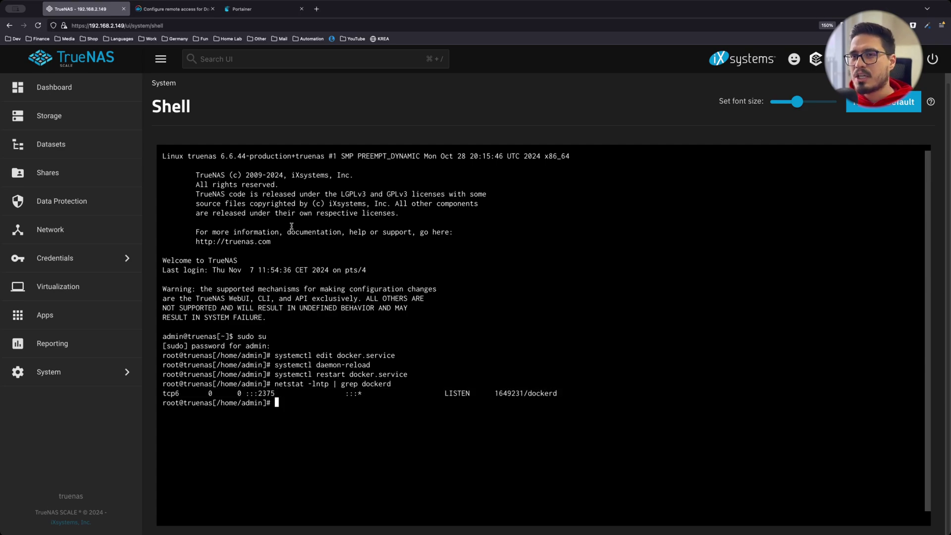
click(251, 11)
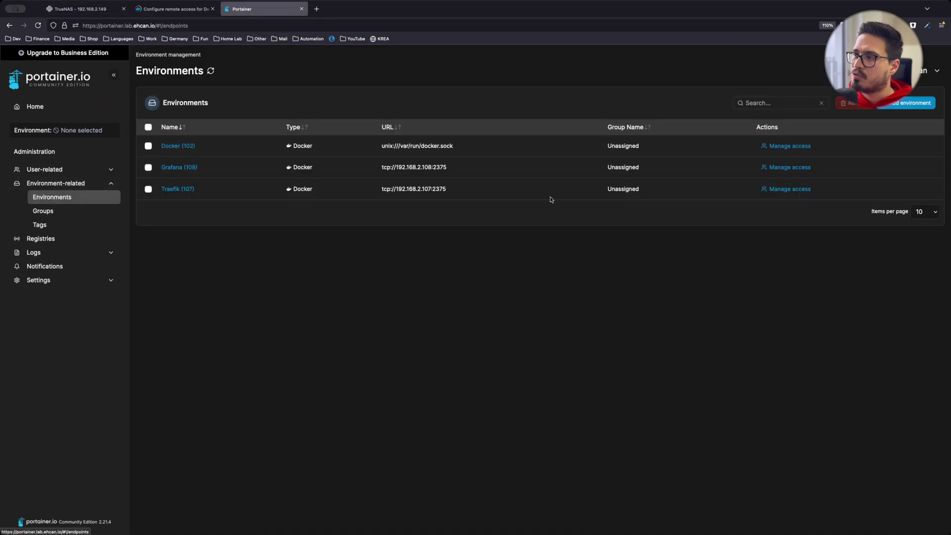
Add a Docker Standalone API environment 'TrueNAS (149)' at 192.168.2.149:2375 and connect
click(909, 104)
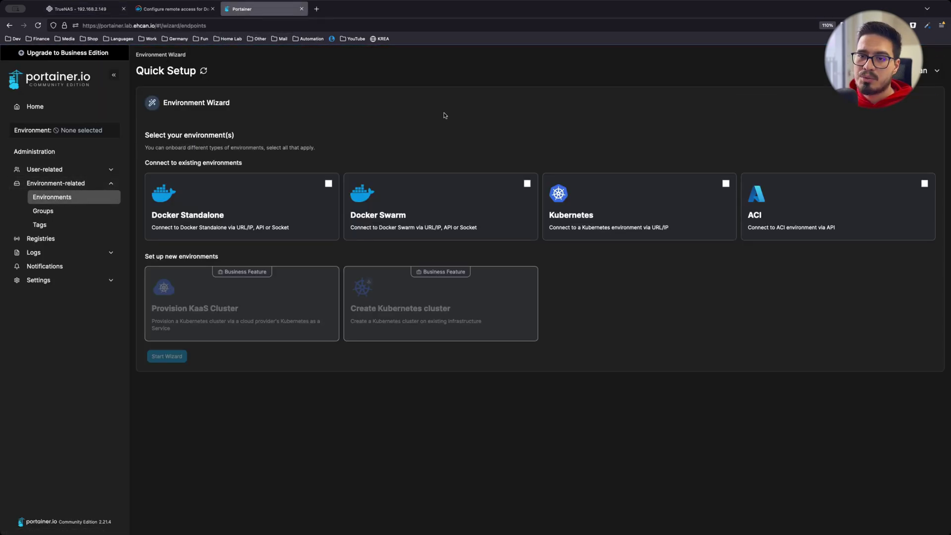
click(247, 200)
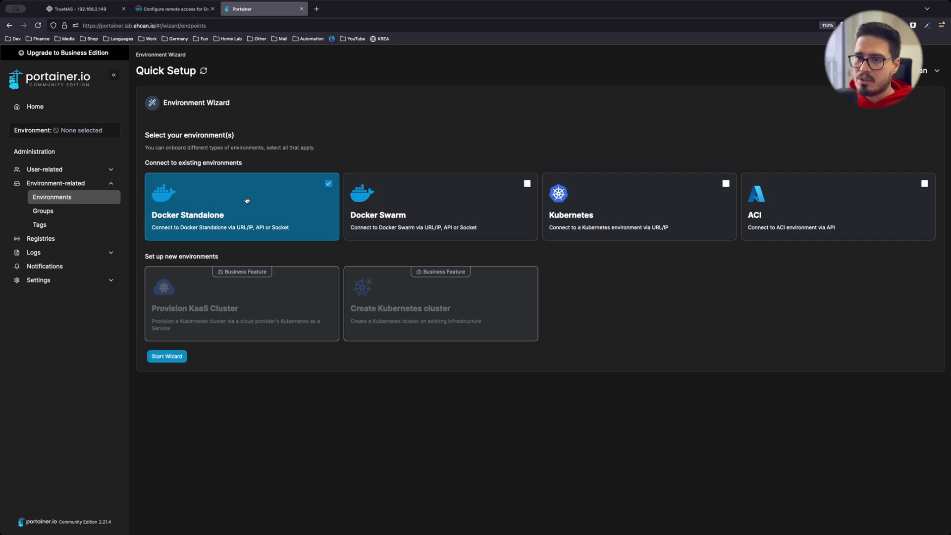
click(167, 356)
click(374, 212)
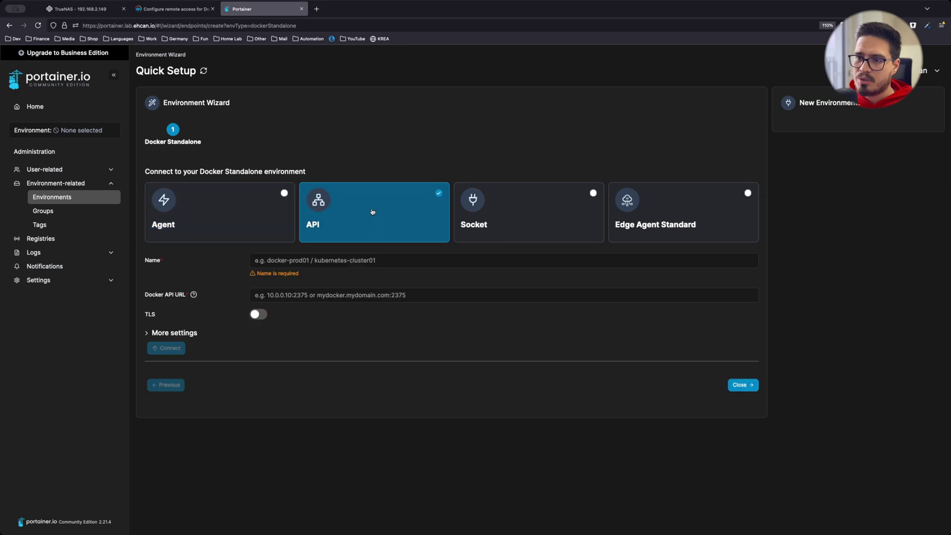
click(330, 259)
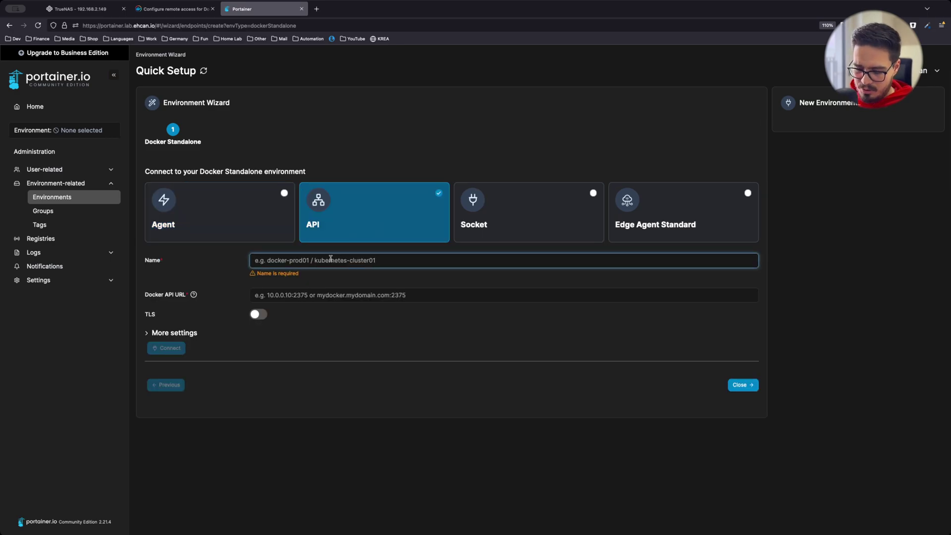
text(TrueN)
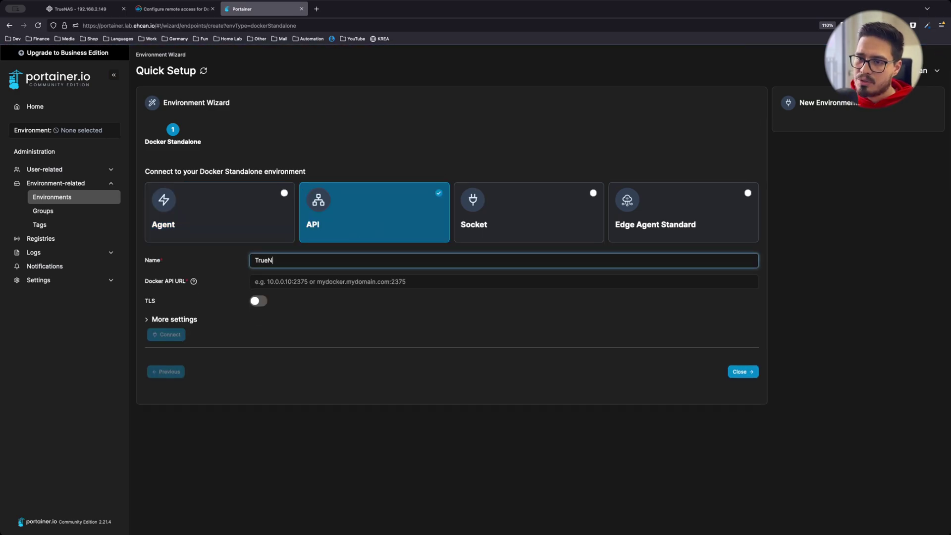
text(AS ()
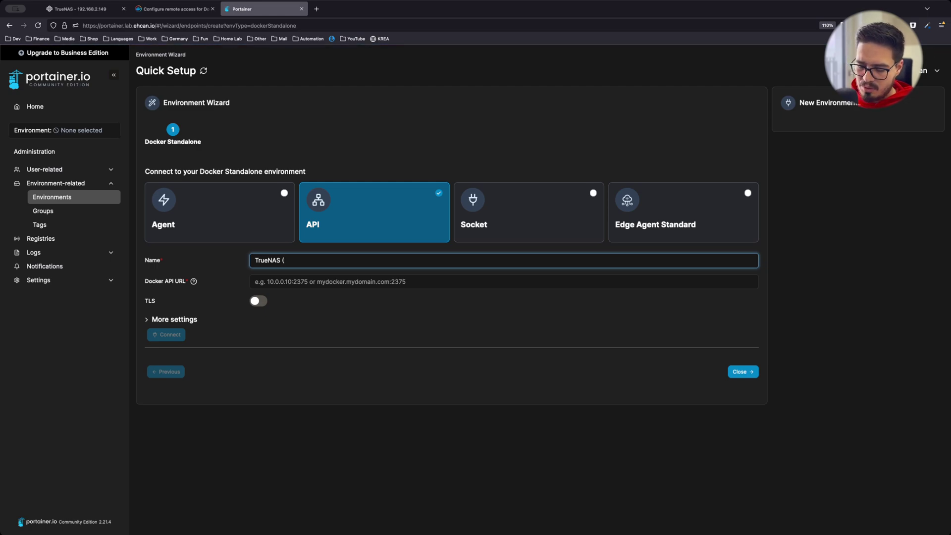
text(149))
click(289, 281)
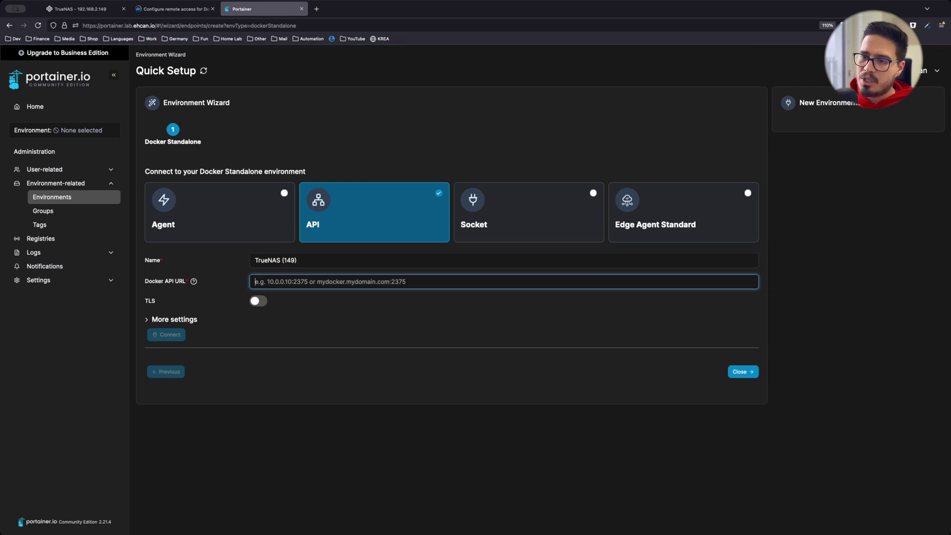
key(super+v)
drag(293, 281, 254, 282)
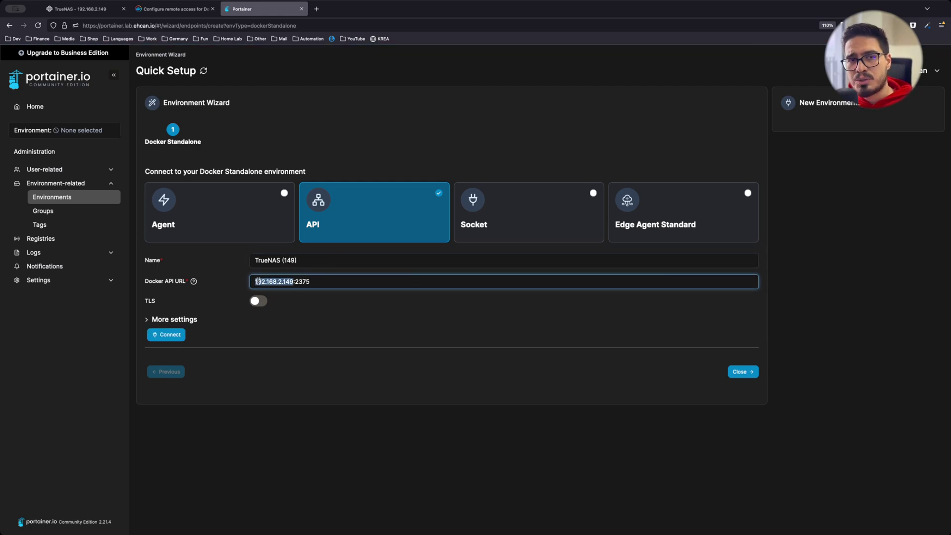
click(317, 282)
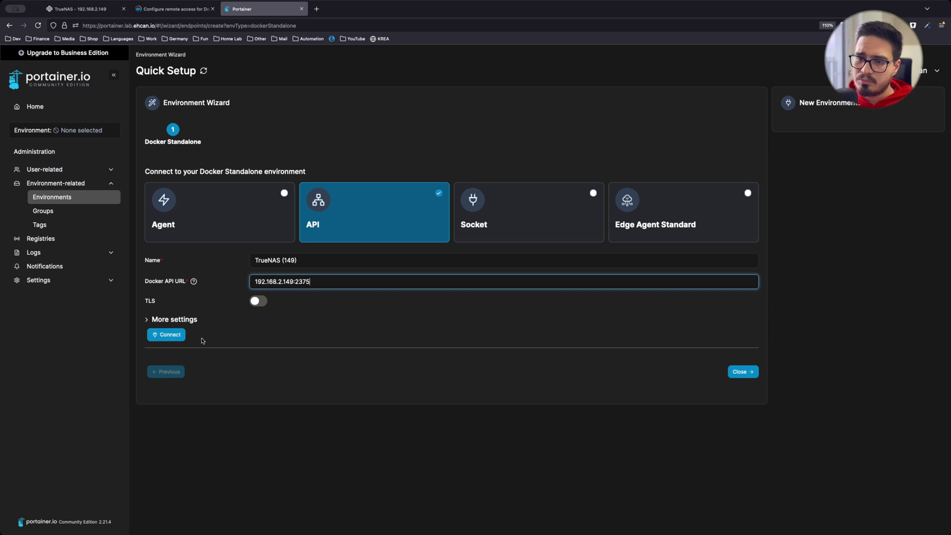
click(173, 337)
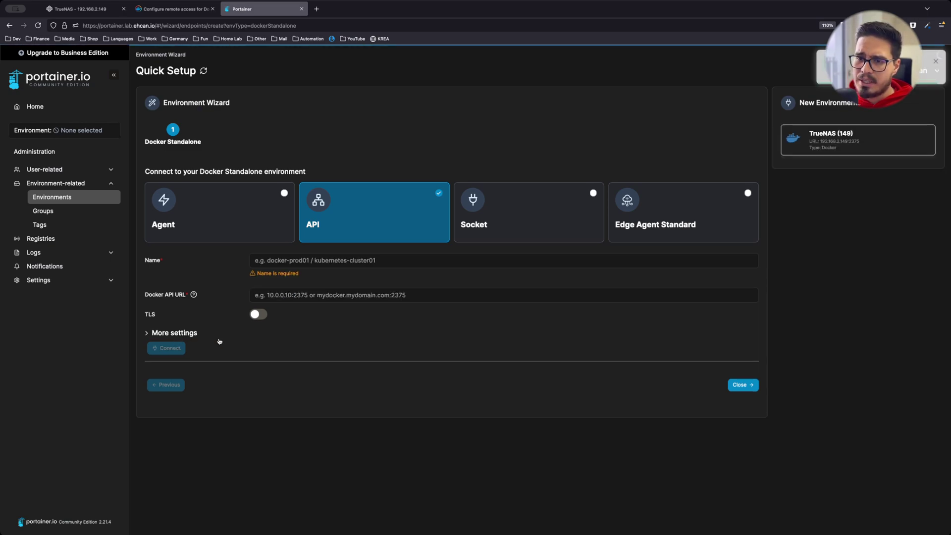
List the TrueNAS (149) environment's containers and compare them with TrueNAS's installed apps
click(48, 108)
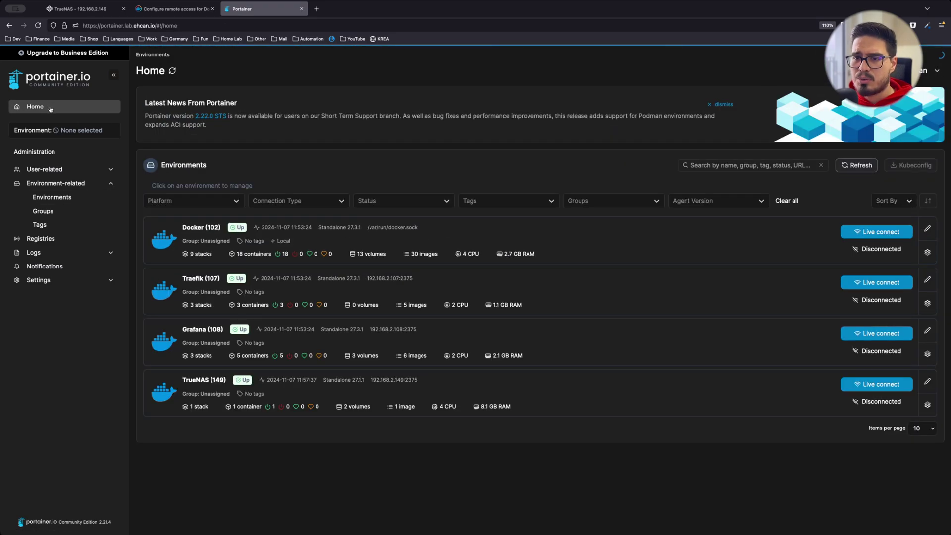
click(292, 386)
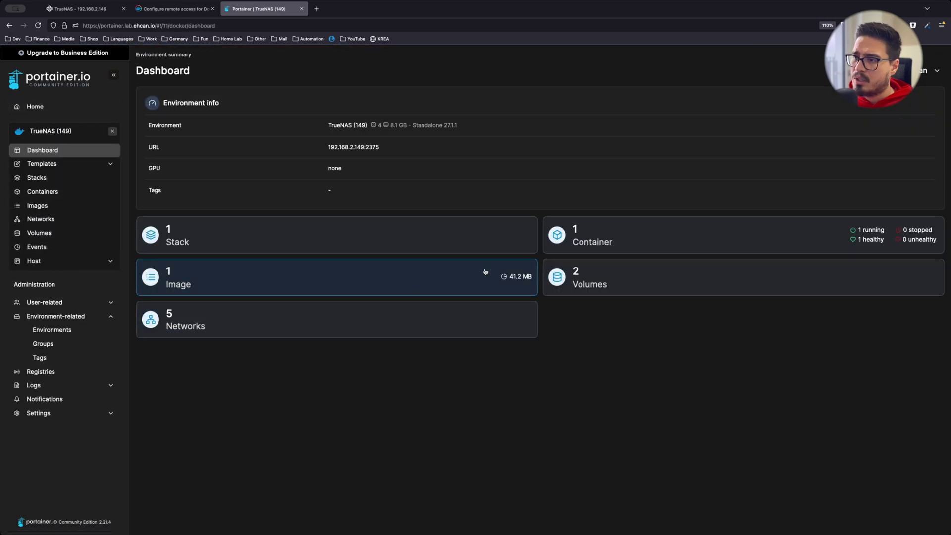
click(607, 244)
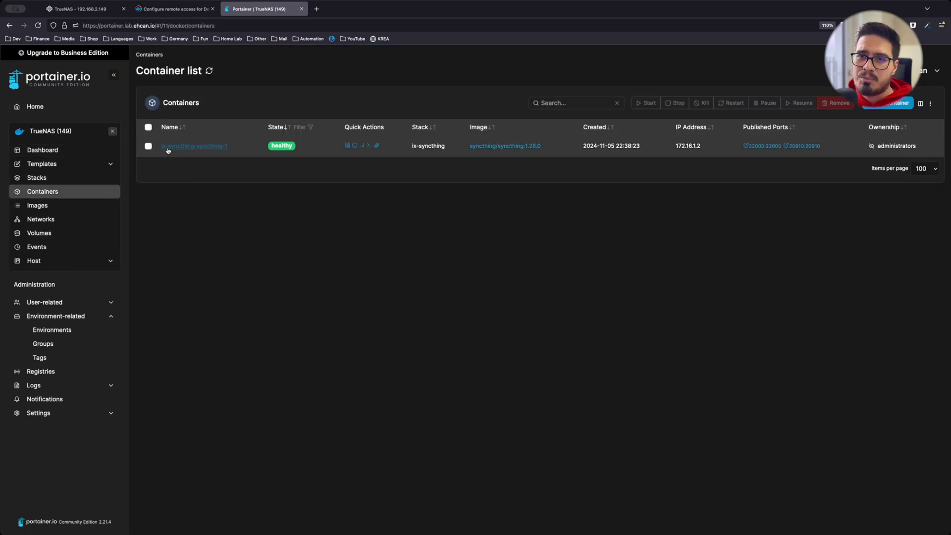
click(80, 9)
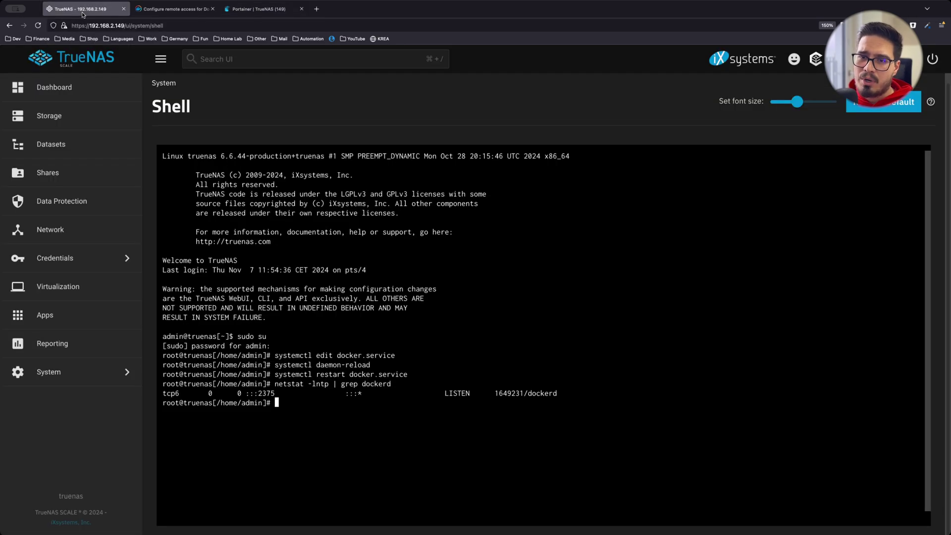
click(74, 315)
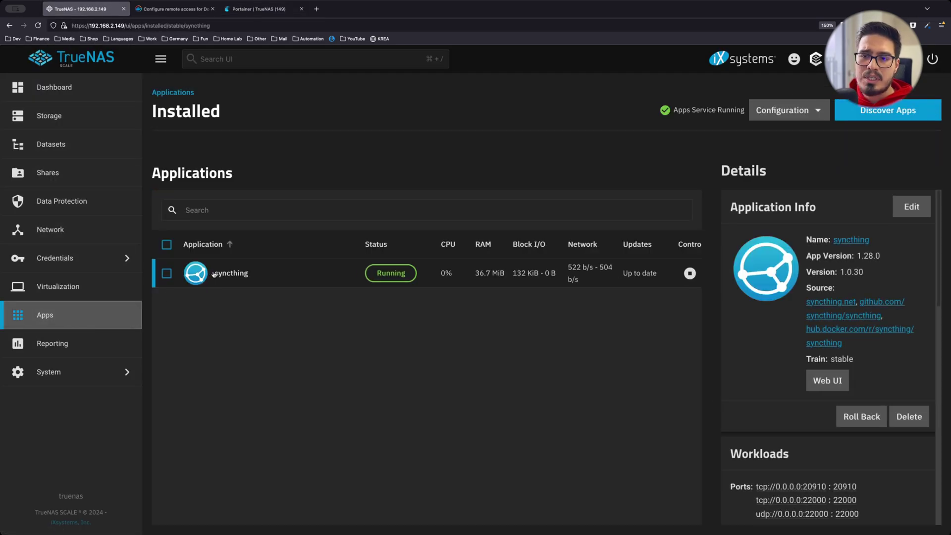
click(258, 9)
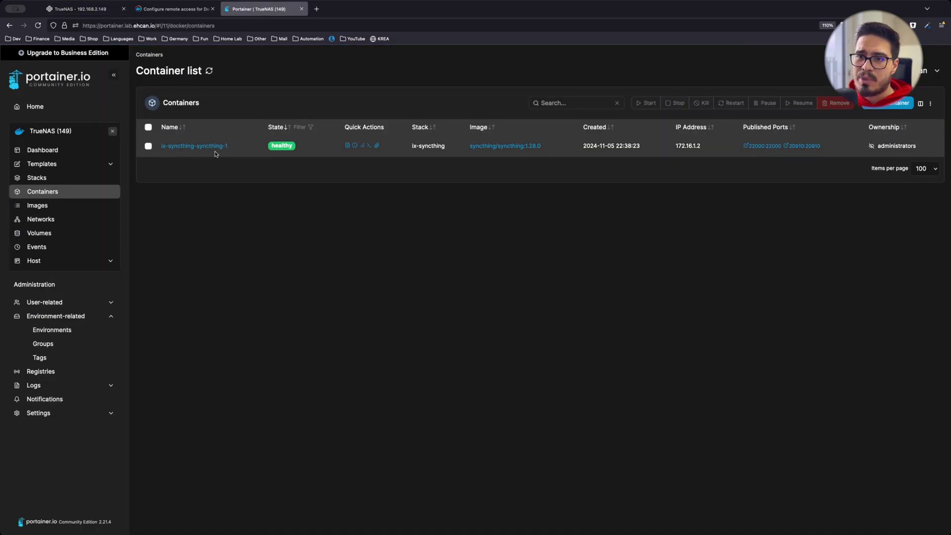
Check the ix-syncthing-syncthing-1 container's logs, then its live stats
click(347, 146)
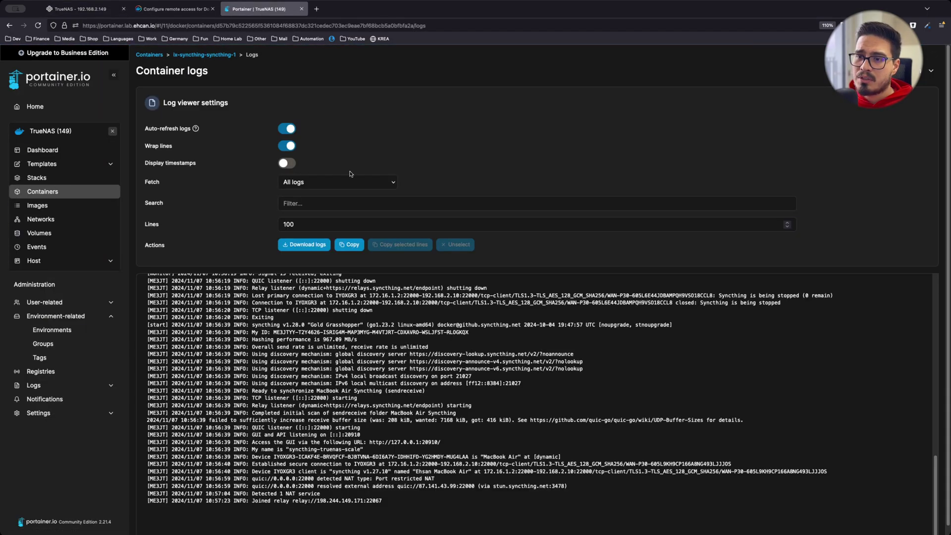
scroll(335, 329, down, 1)
key(super+bracketleft)
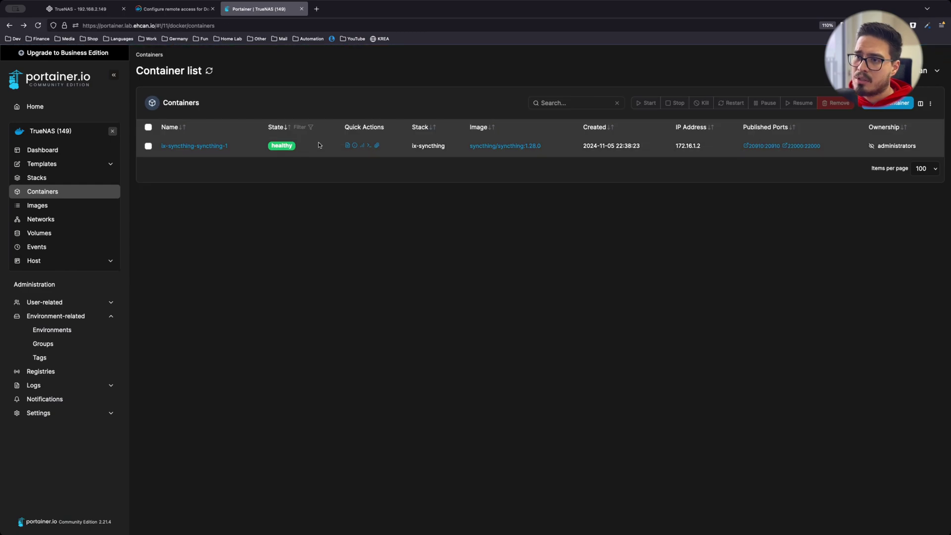
click(363, 146)
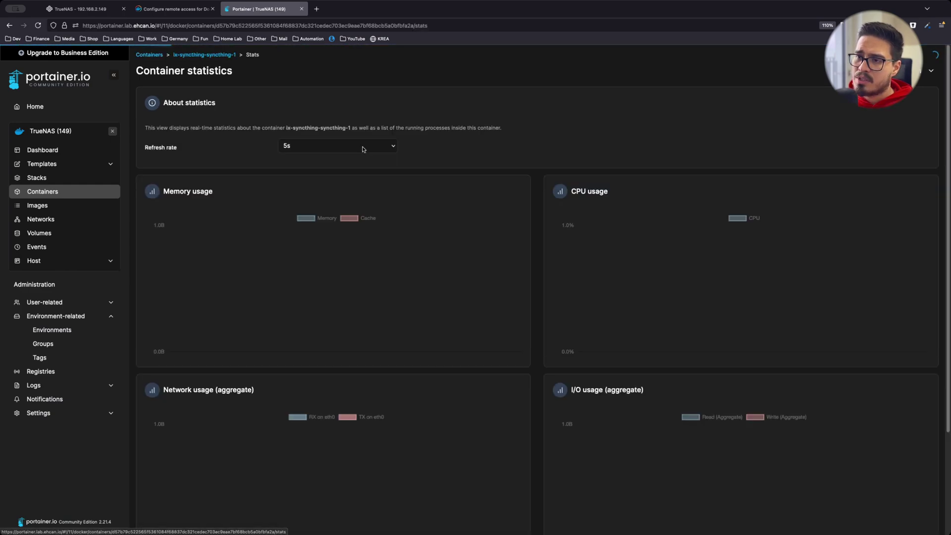
scroll(319, 193, down, 3)
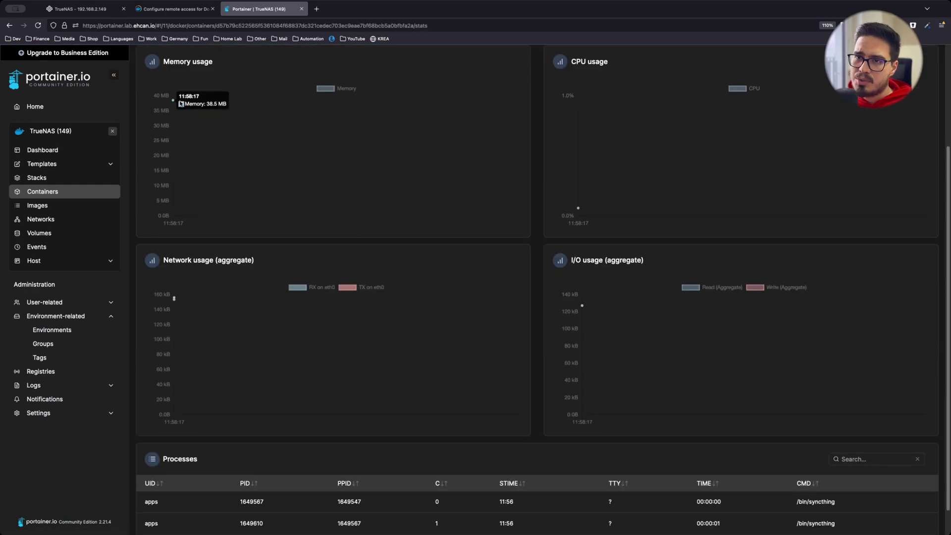
scroll(297, 154, up, 3)
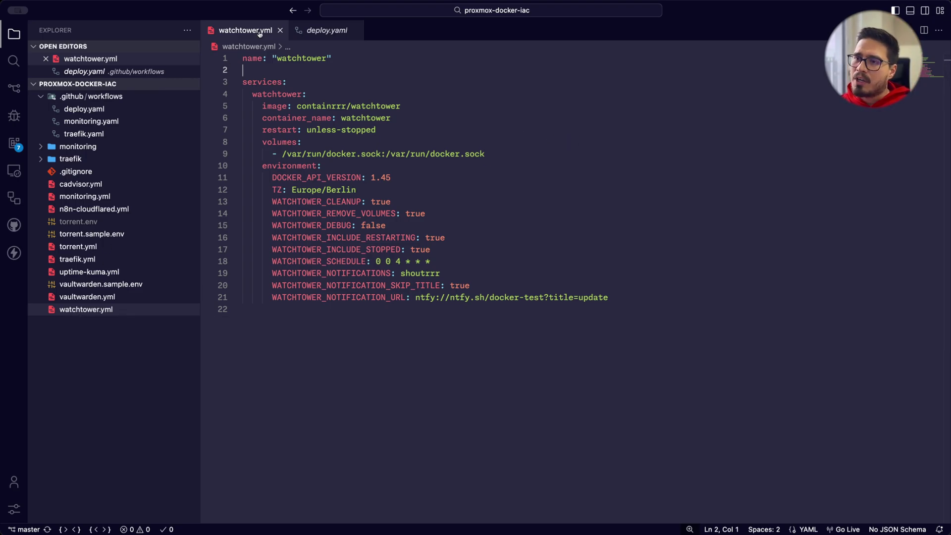
In deploy.yaml, duplicate the watchtower matrix entry targeting host 192.168.2.149 and save
click(328, 31)
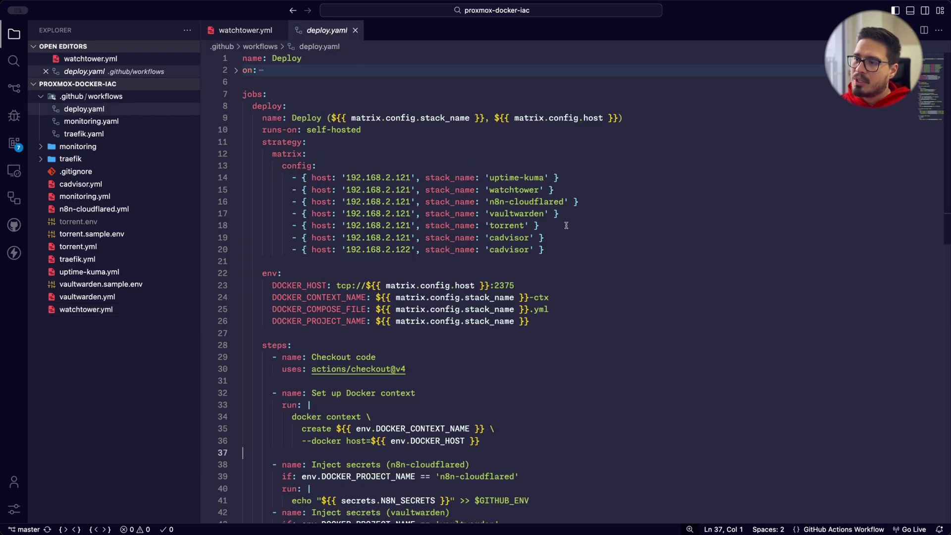
click(577, 192)
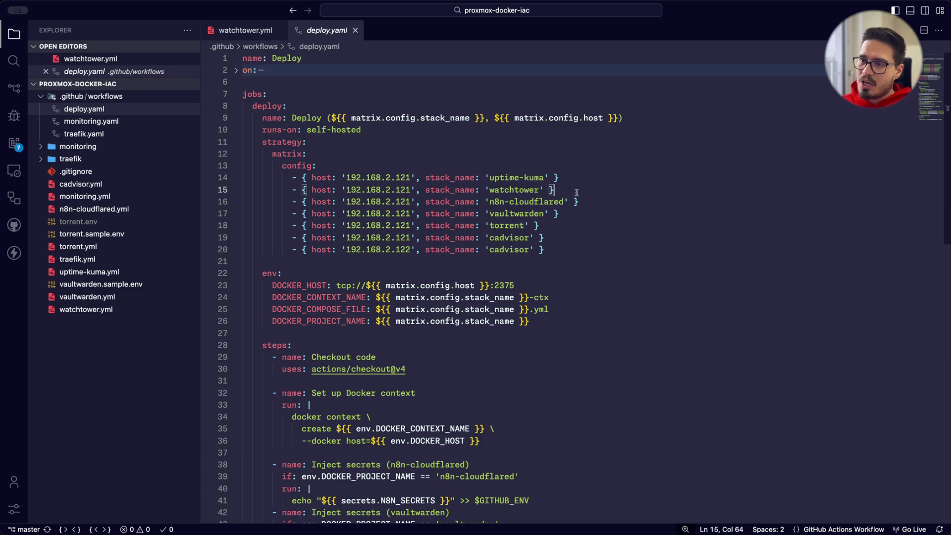
key(shift+alt+Down)
key(Tab)
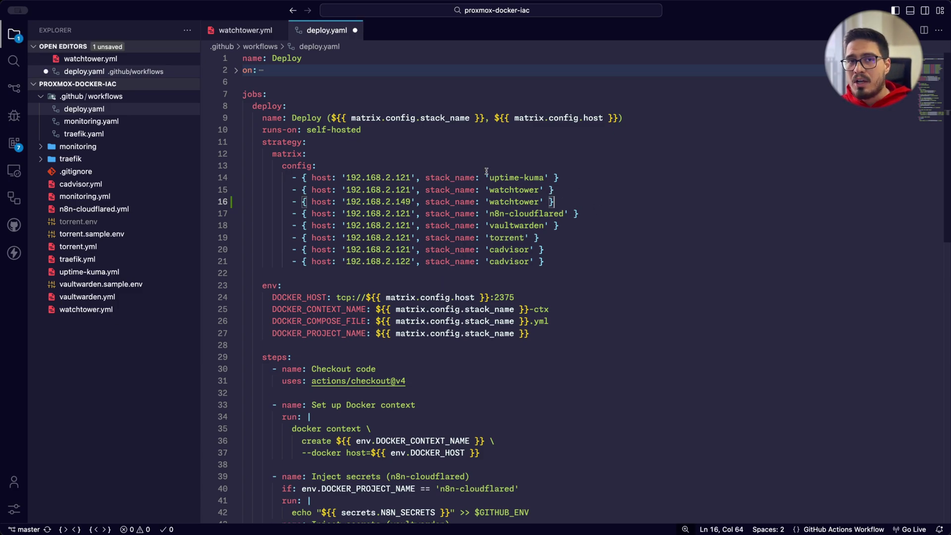
key(super+s)
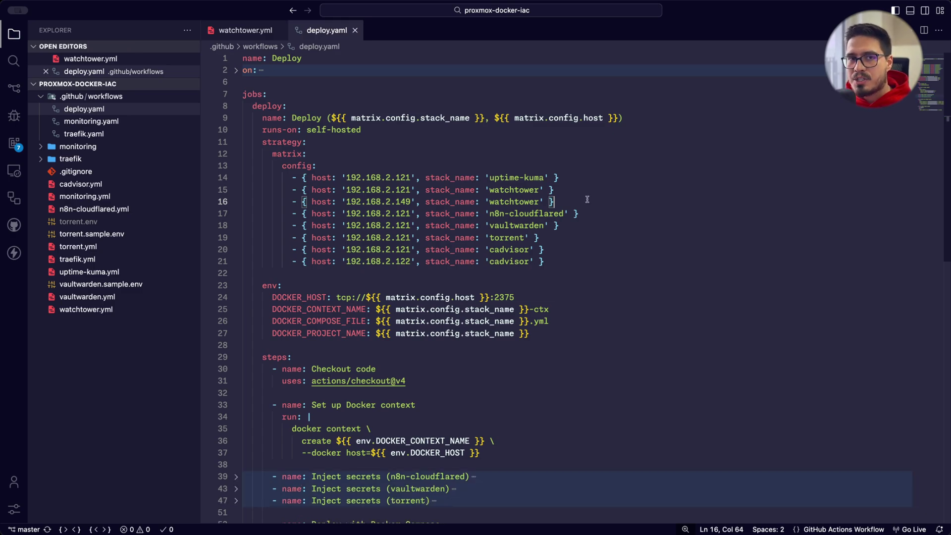
key(shift+Home)
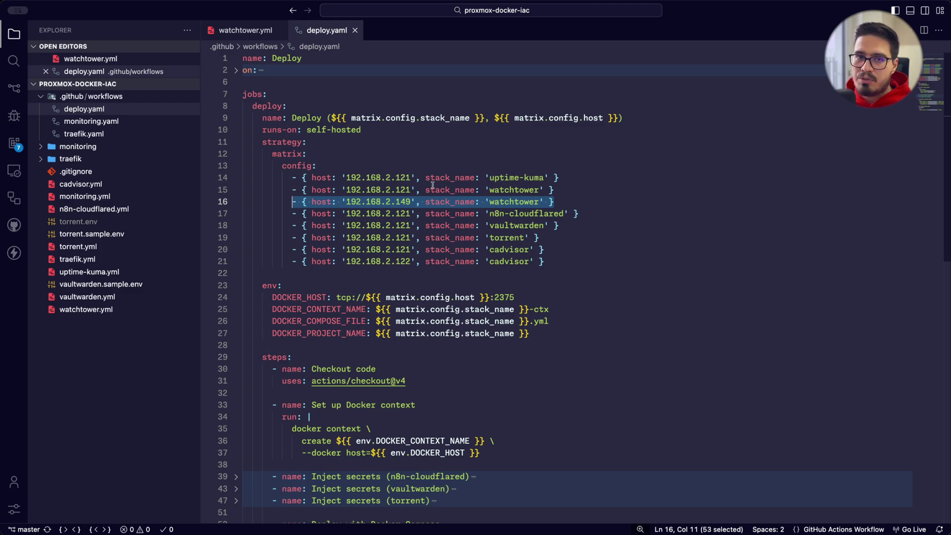
Scroll through deploy.yaml and highlight every use of DOCKER_CONTEXT_NAME
scroll(593, 179, down, 1)
scroll(592, 179, up, 1)
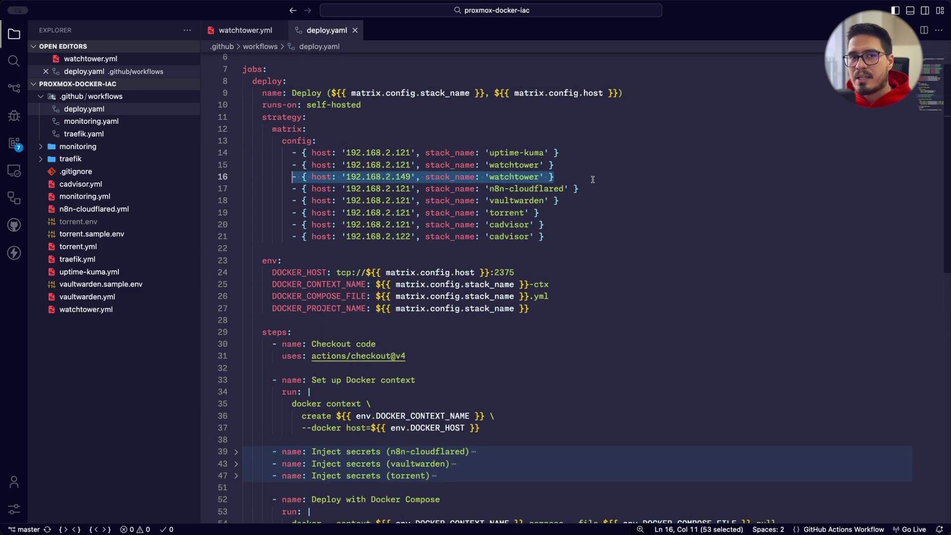
scroll(593, 179, down, 1)
click(415, 334)
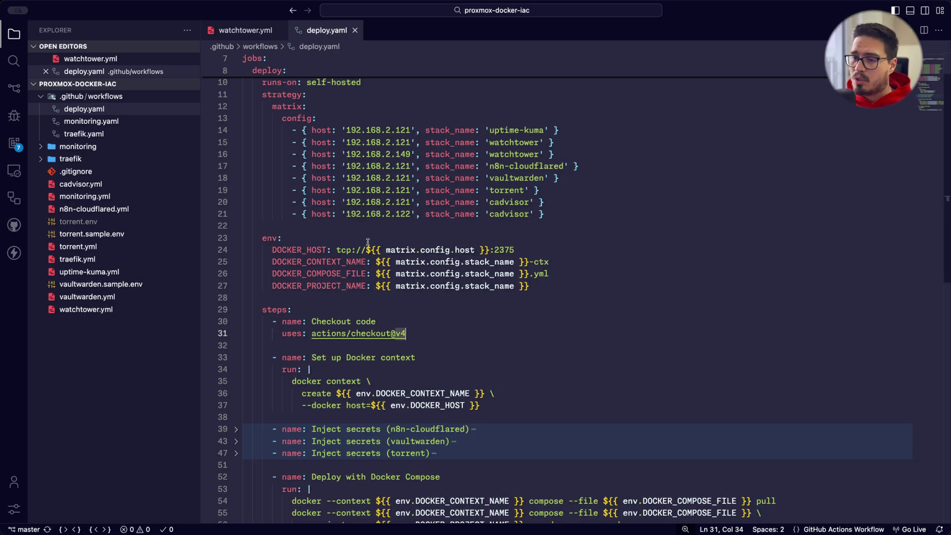
scroll(469, 280, down, 2)
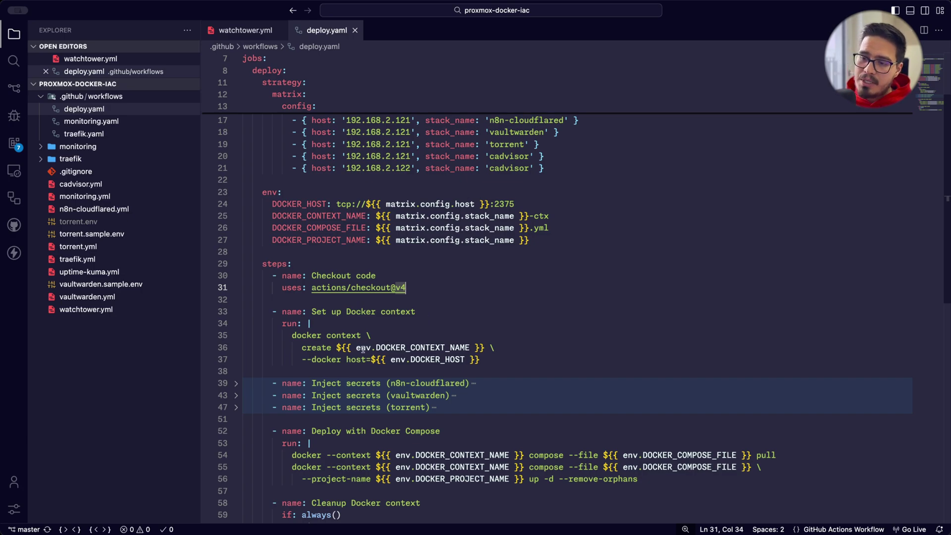
double_click(426, 347)
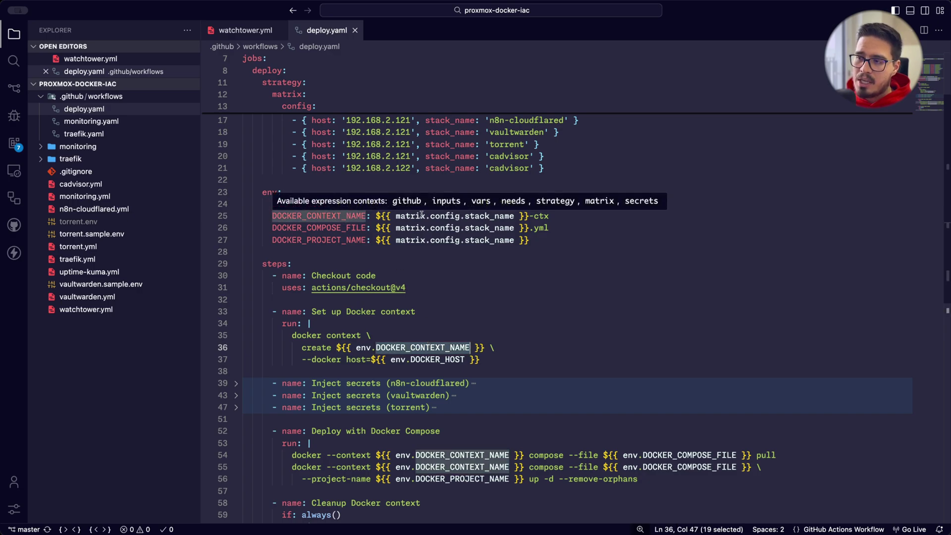
Inspect the tcp: prefix in DOCKER_HOST, then show the terminal's earlier docker ps output
scroll(495, 189, up, 2)
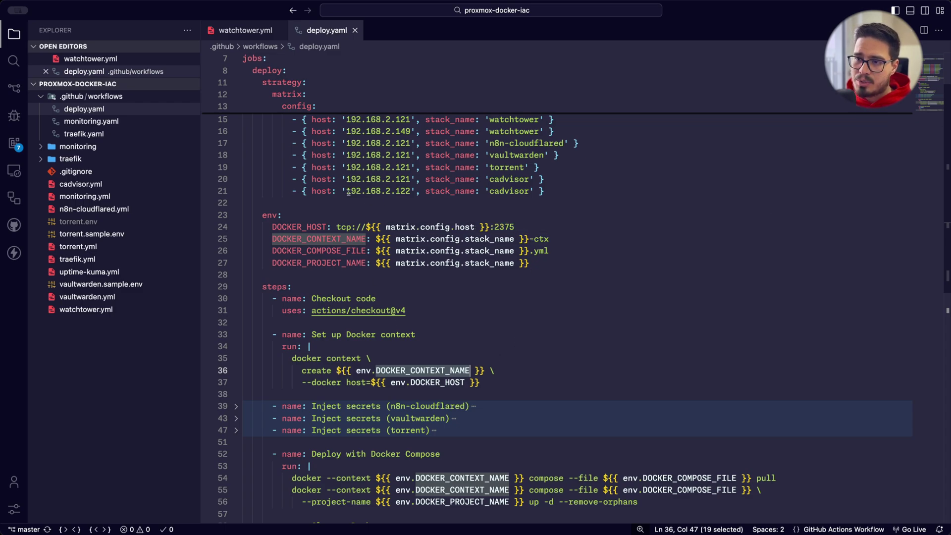
click(336, 226)
drag(337, 227, 355, 227)
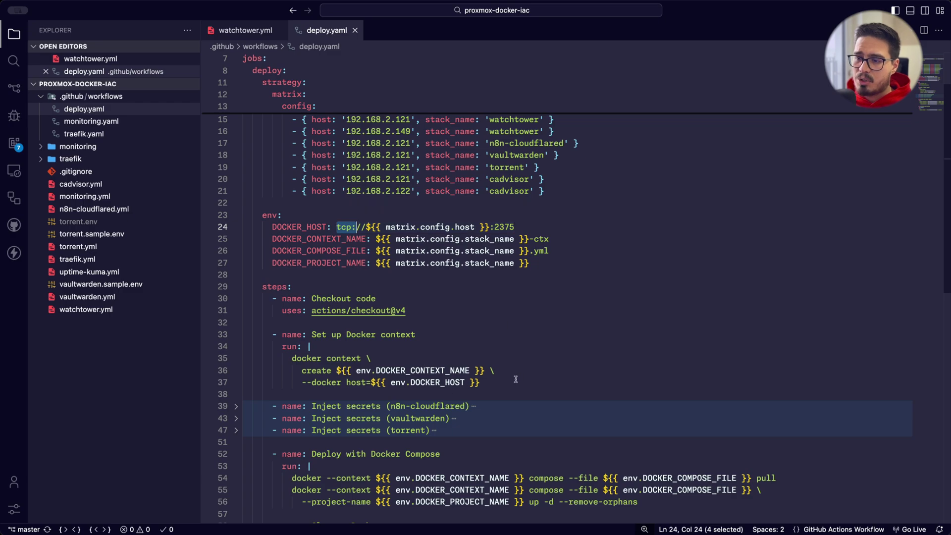
click(491, 381)
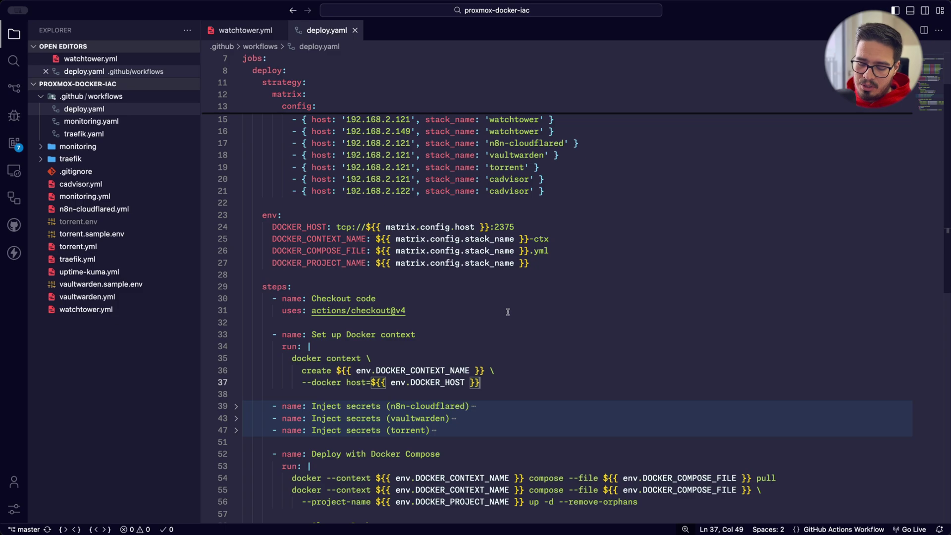
key(ctrl+grave)
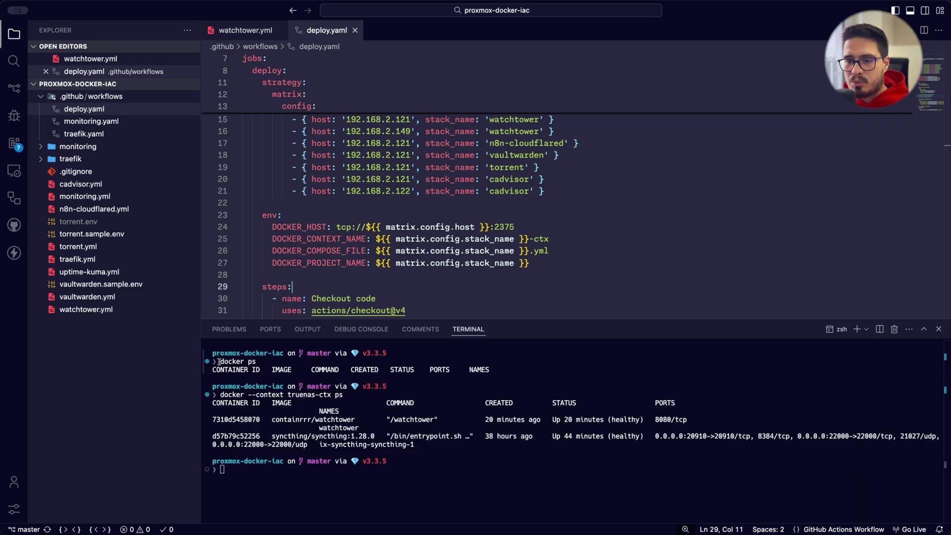
Highlight the docker ps --context truenas-ctx command and the watchtower and syncthing rows, then hide the terminal
drag(220, 361, 258, 362)
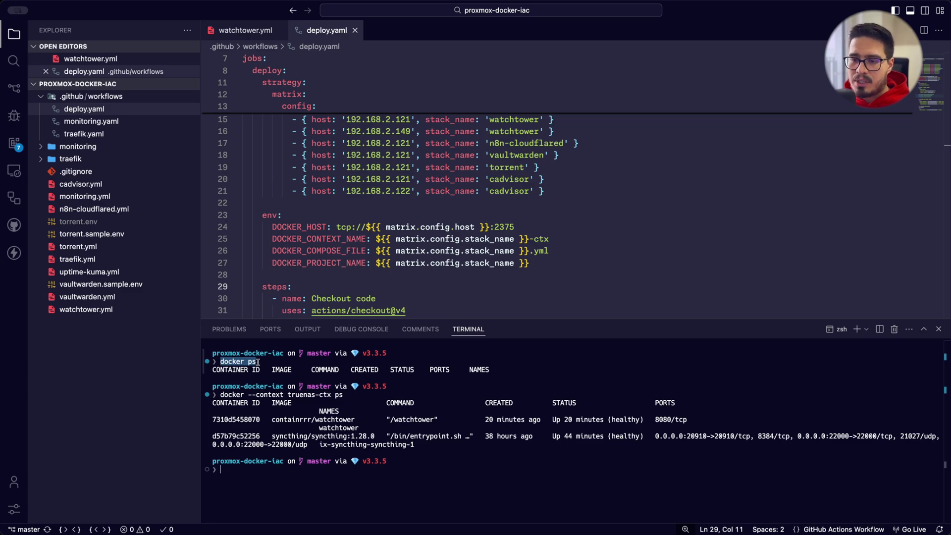
click(256, 362)
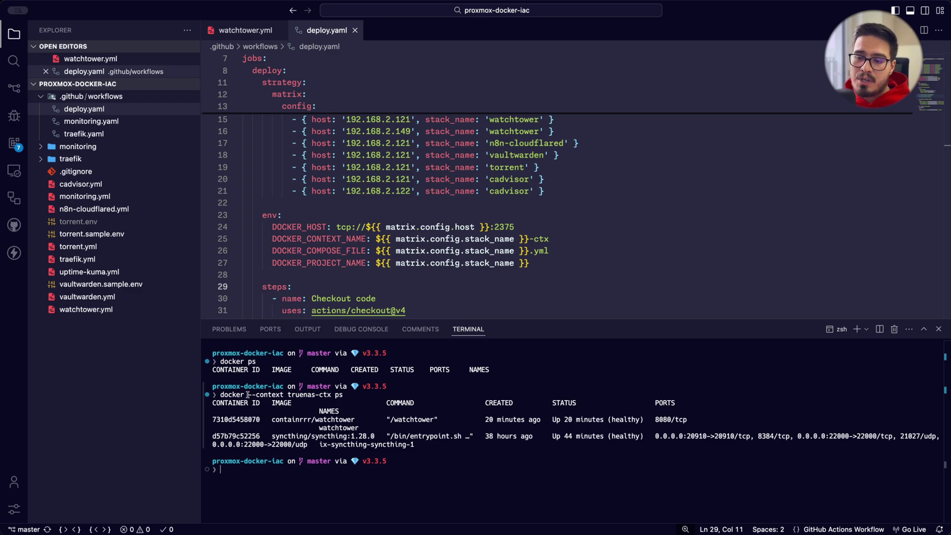
drag(247, 395, 339, 395)
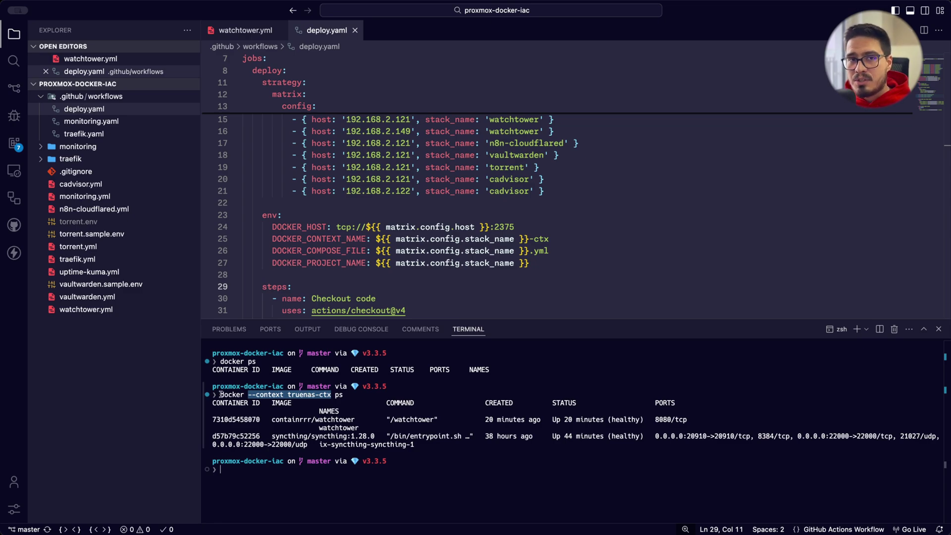
click(333, 395)
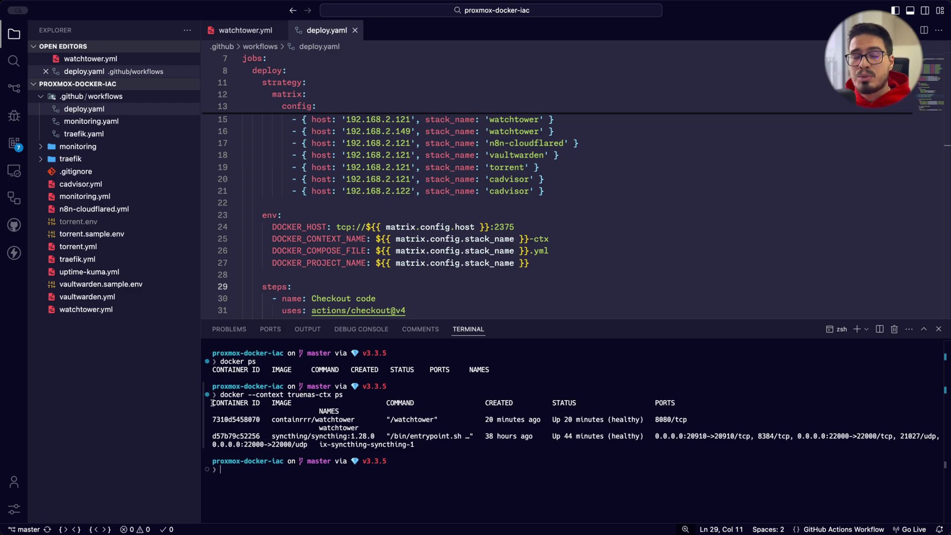
triple_click(325, 416)
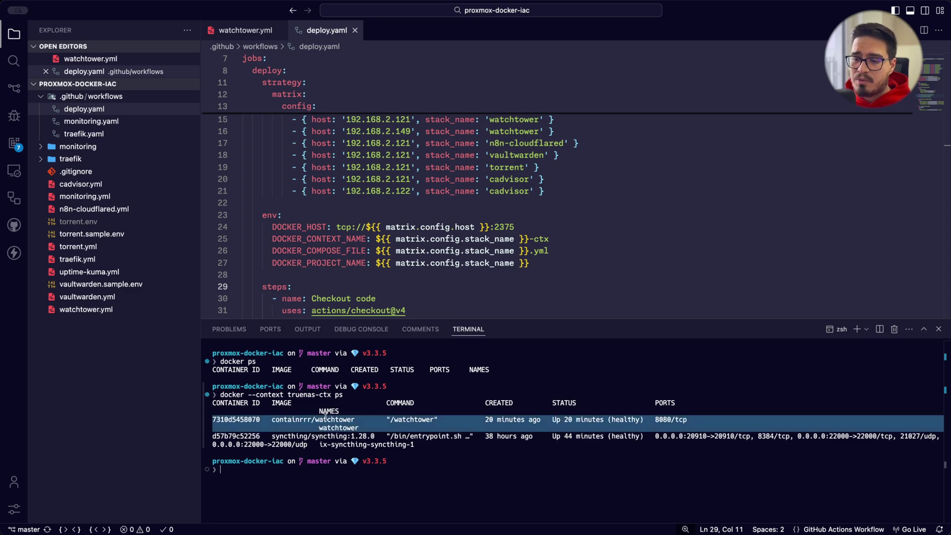
triple_click(348, 444)
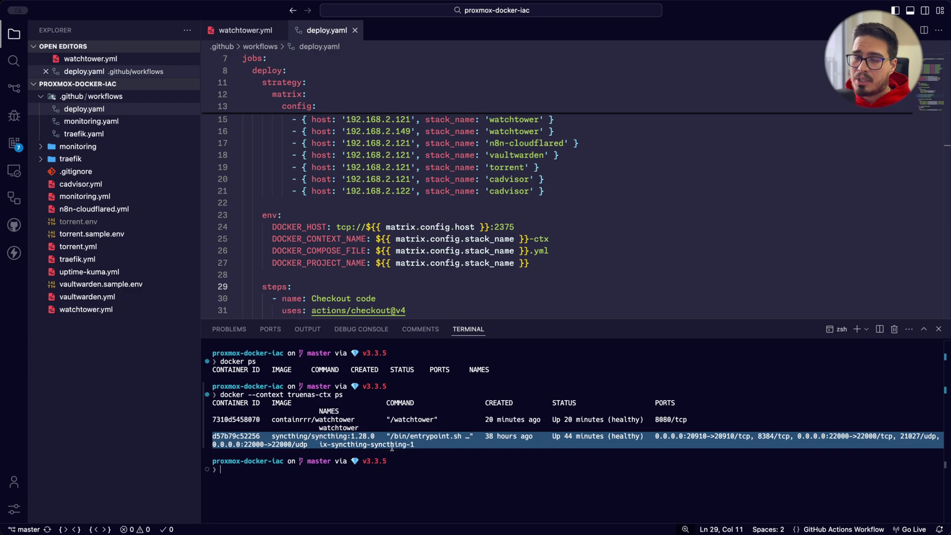
key(super+j)
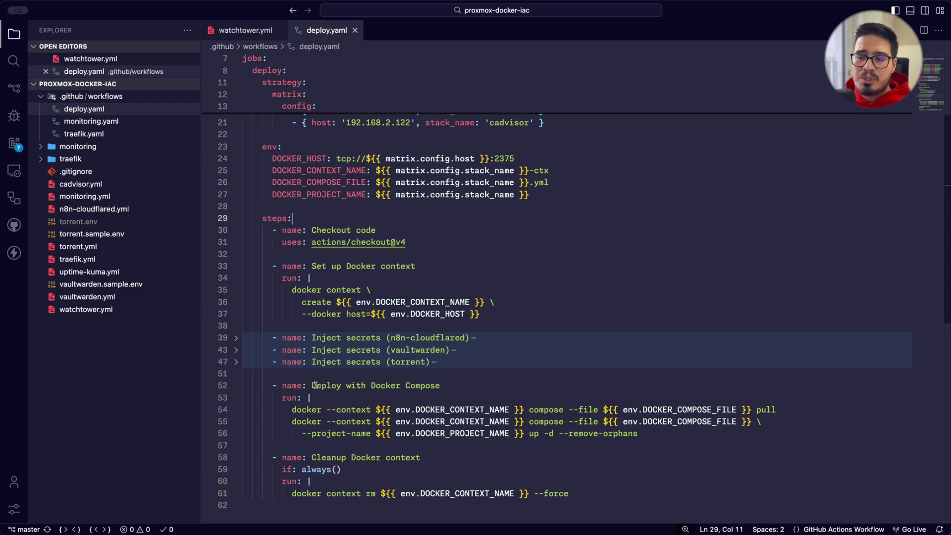
Review the deploy.yaml edits: the watchtower stack name and the --context pull command on line 54
mouse_move(317, 385)
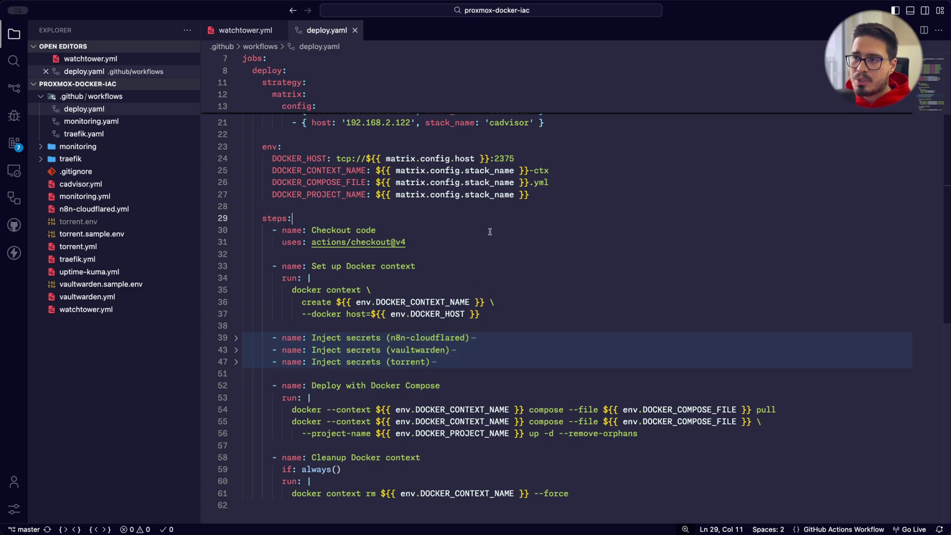
scroll(510, 222, up, 1)
click(532, 217)
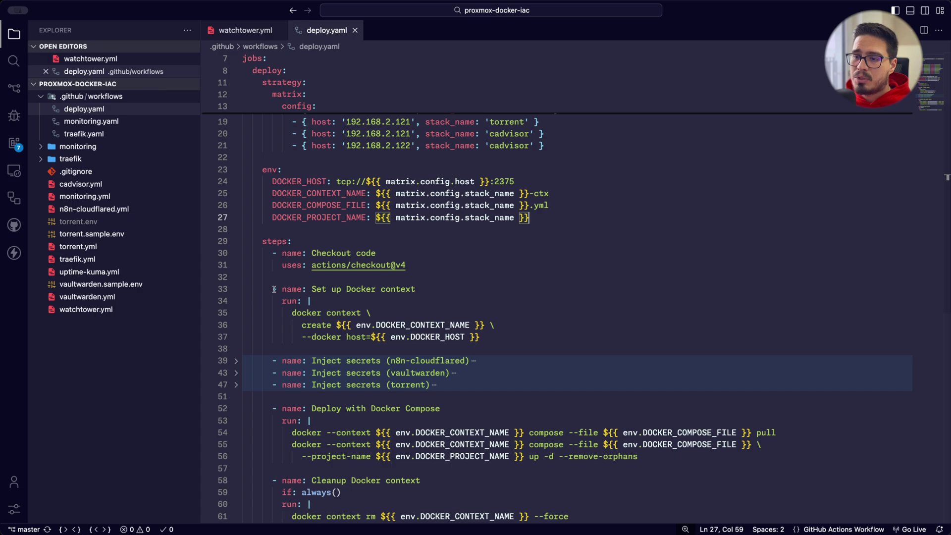
key(super+z)
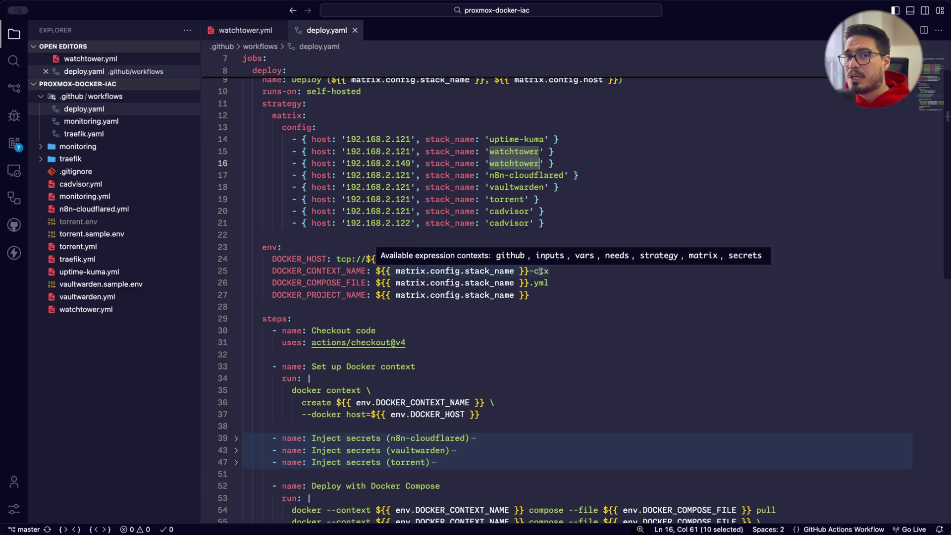
scroll(541, 271, down, 5)
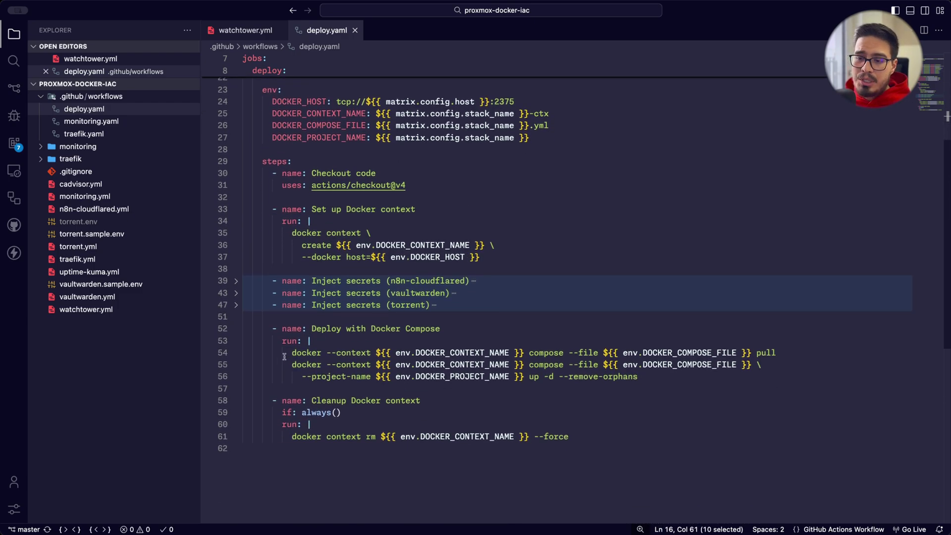
click(327, 352)
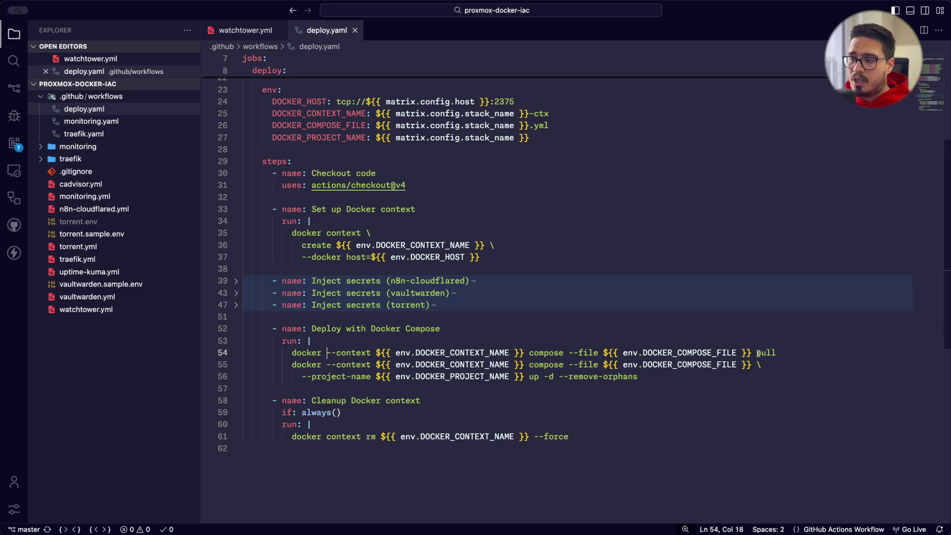
mouse_move(758, 352)
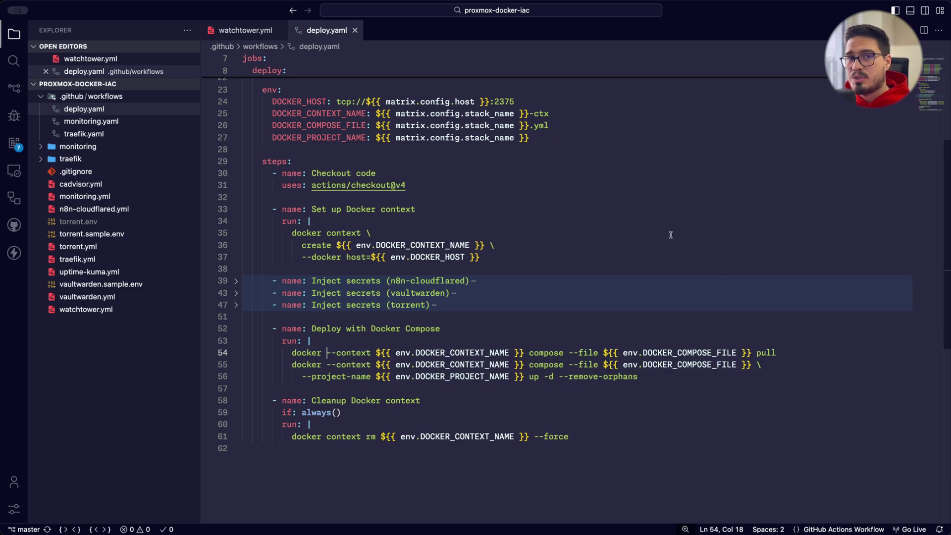
double_click(766, 353)
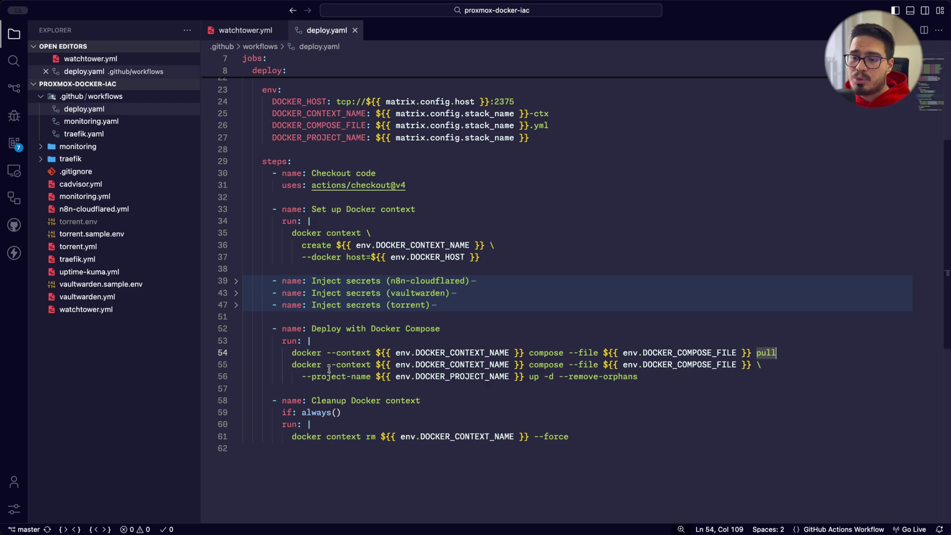
Commit the deploy.yaml change as 'Deploy watchtower on truenas' and push it to GitHub
scroll(548, 372, down, 1)
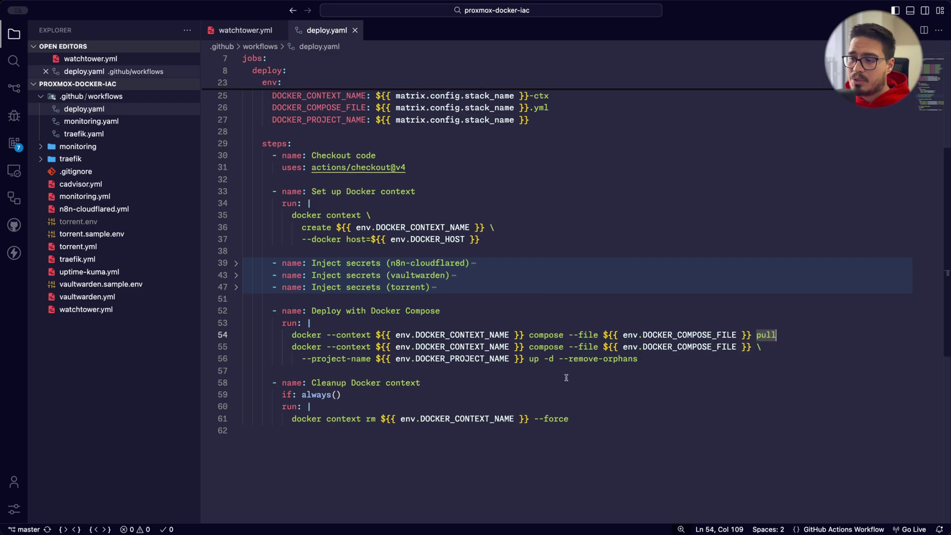
key(super+Down)
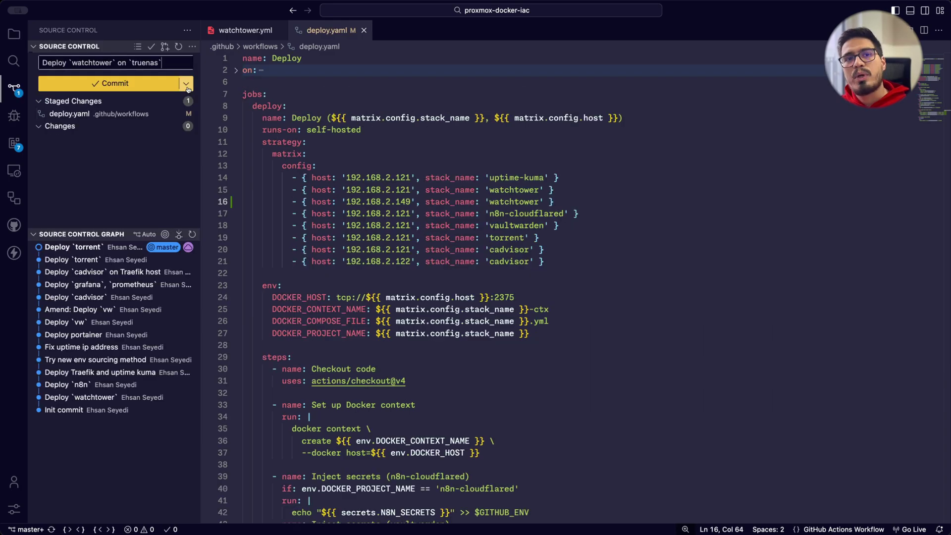
click(187, 84)
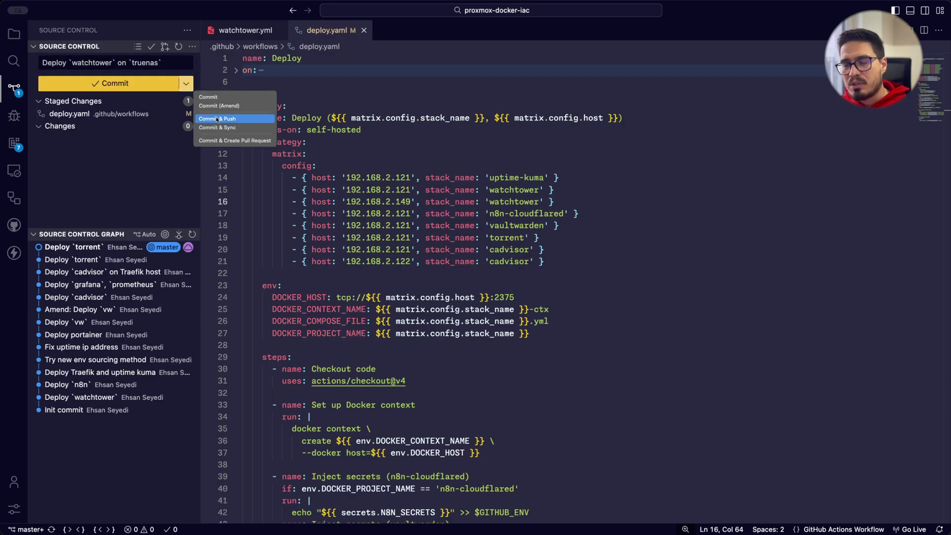
click(354, 140)
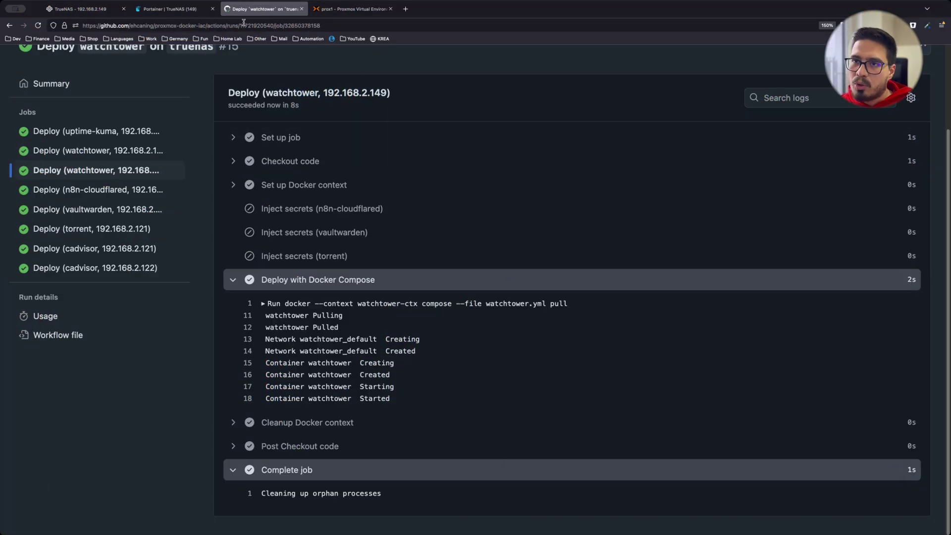
Check the TrueNAS installed apps page, then bring up Portainer's TrueNAS (149) container list
click(84, 9)
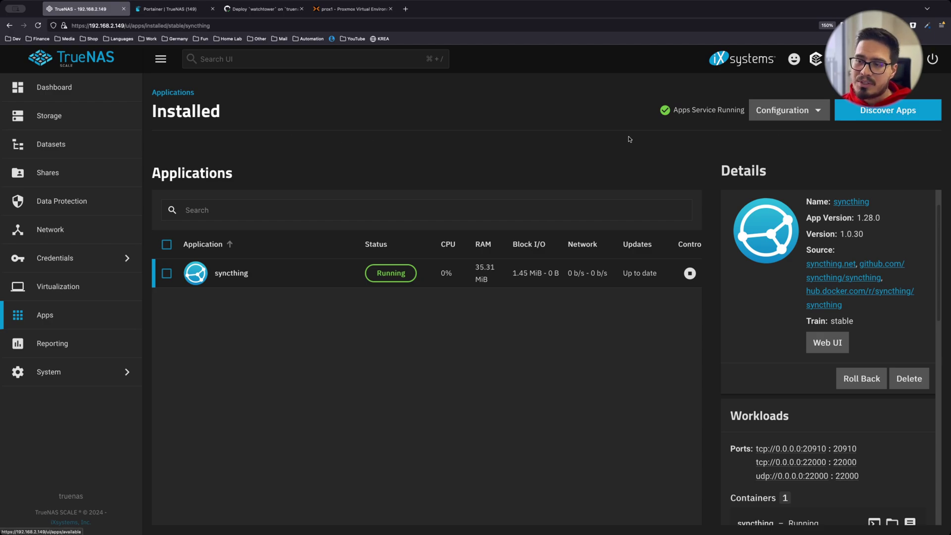
key(ctrl+Tab)
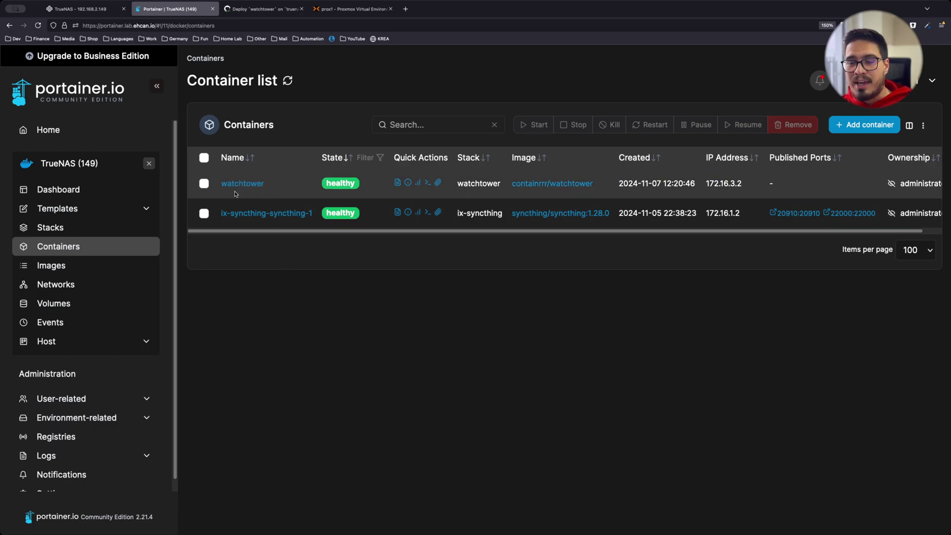
click(397, 183)
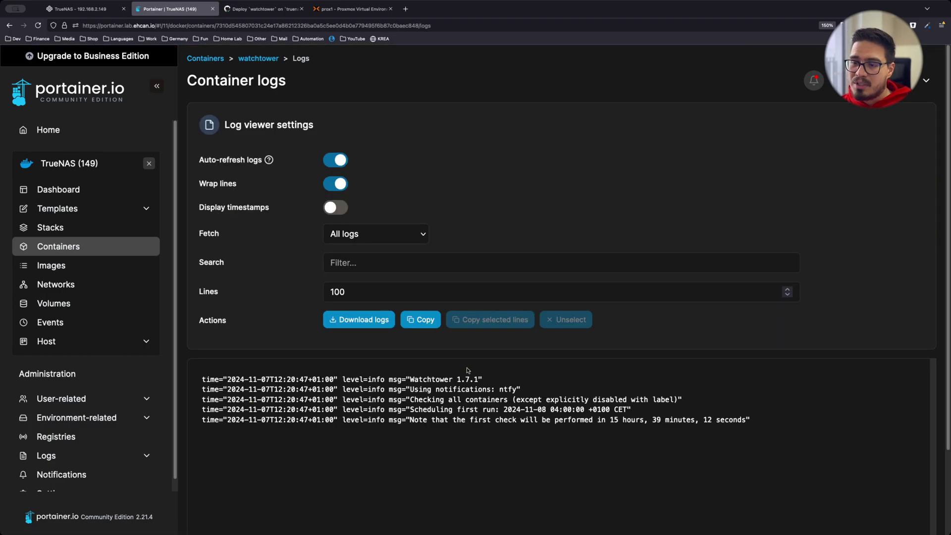